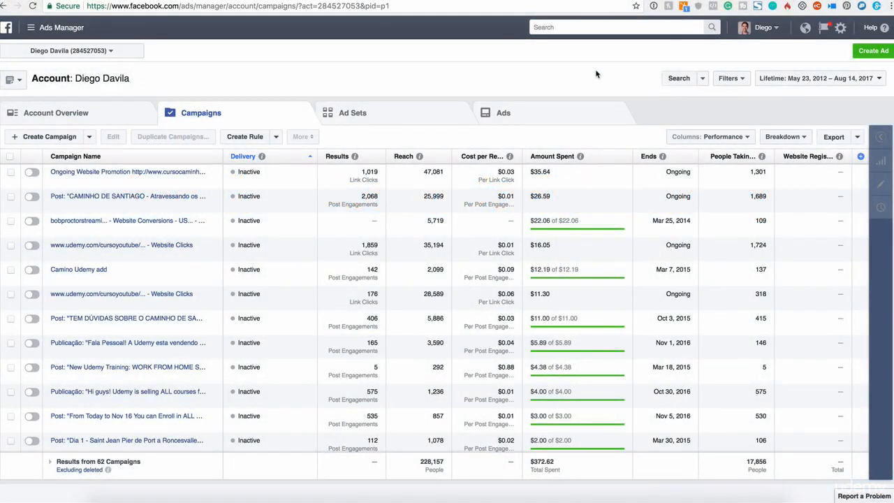
# Step: Start creating a new ad and review the Awareness, Consideration and Conversion categories of marketing objectives
pyautogui.click(872, 51)
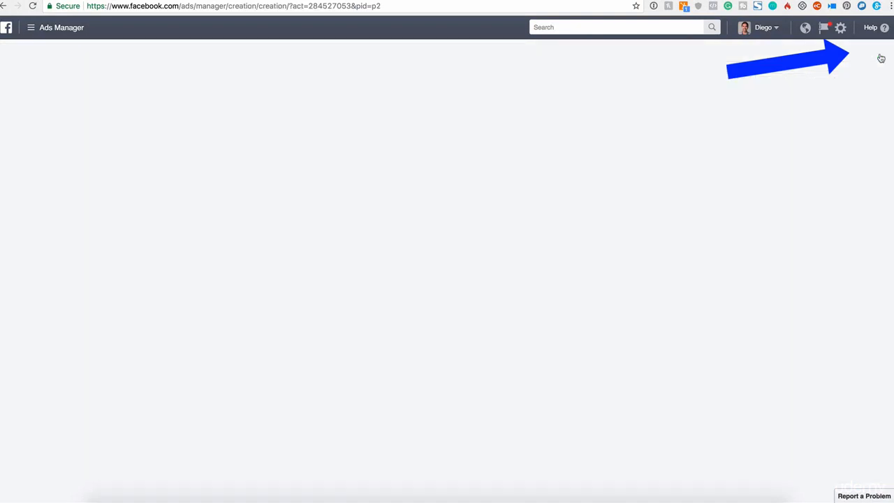
pyautogui.tripleClick(408, 130)
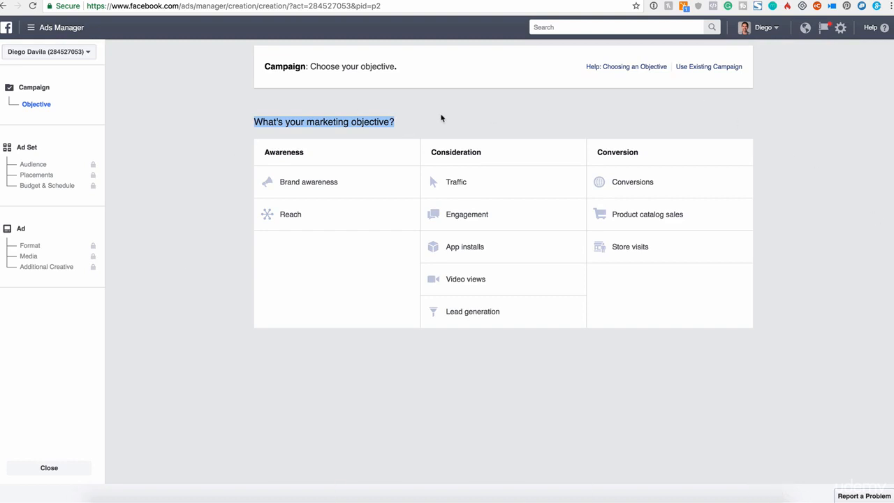
pyautogui.click(314, 117)
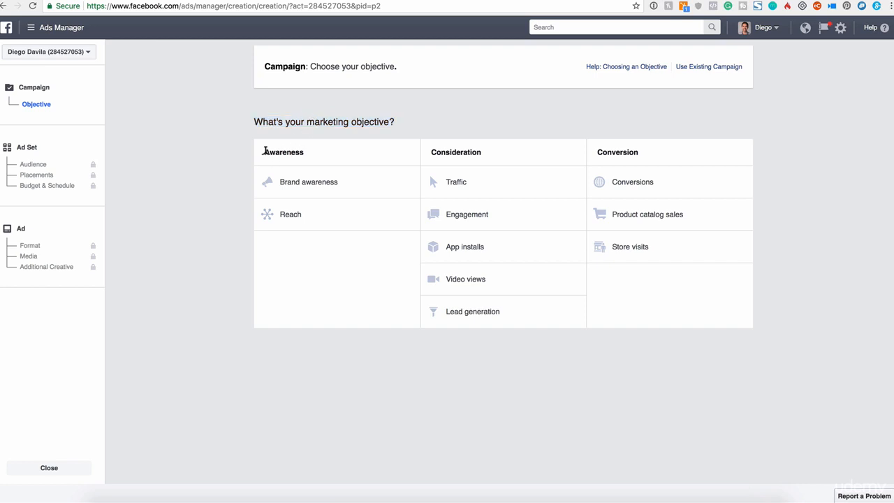
pyautogui.moveTo(266, 151); pyautogui.dragTo(295, 145)
pyautogui.doubleClick(302, 152)
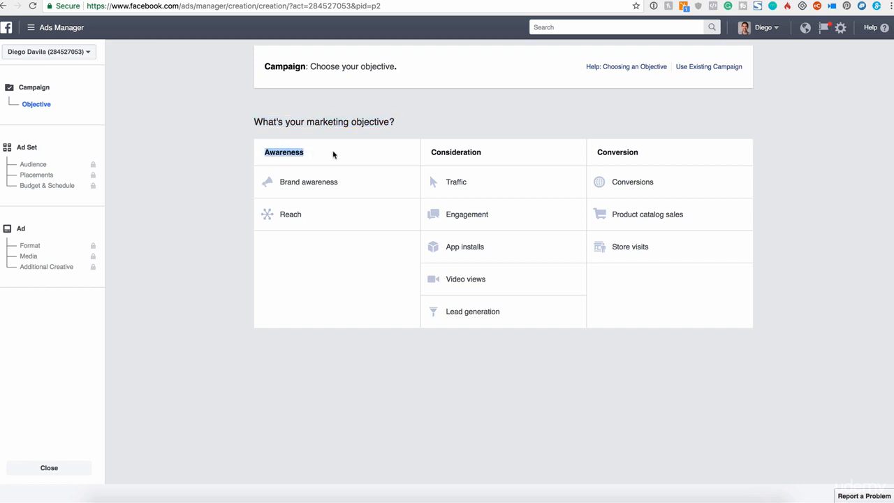
pyautogui.doubleClick(467, 152)
pyautogui.doubleClick(617, 151)
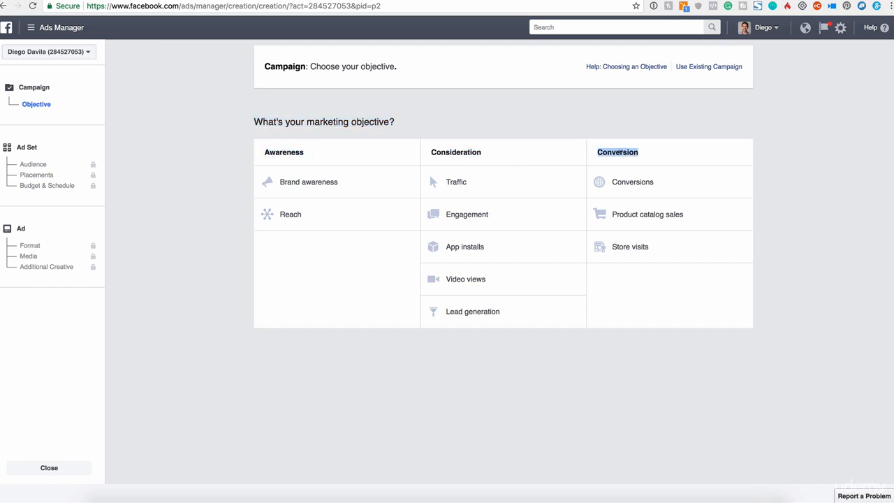
pyautogui.click(644, 157)
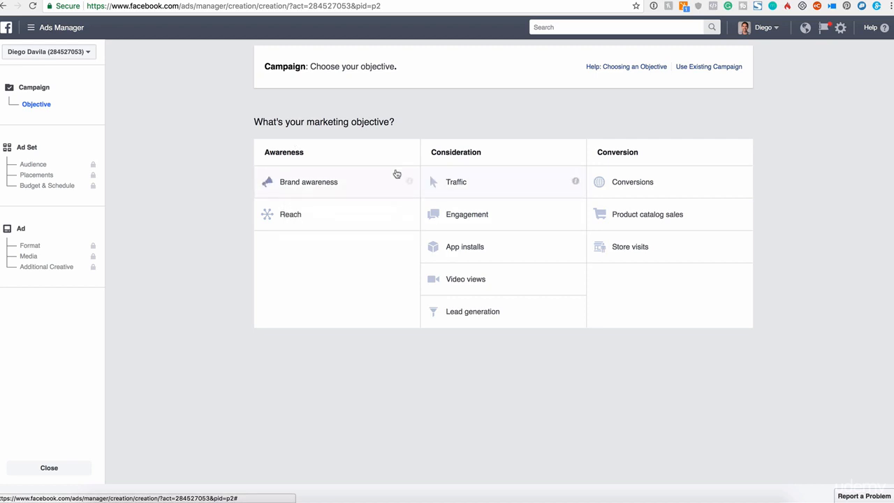
# Step: Examine the descriptions of the Brand awareness, Reach, Traffic and Conversions marketing objectives
pyautogui.moveTo(414, 188)
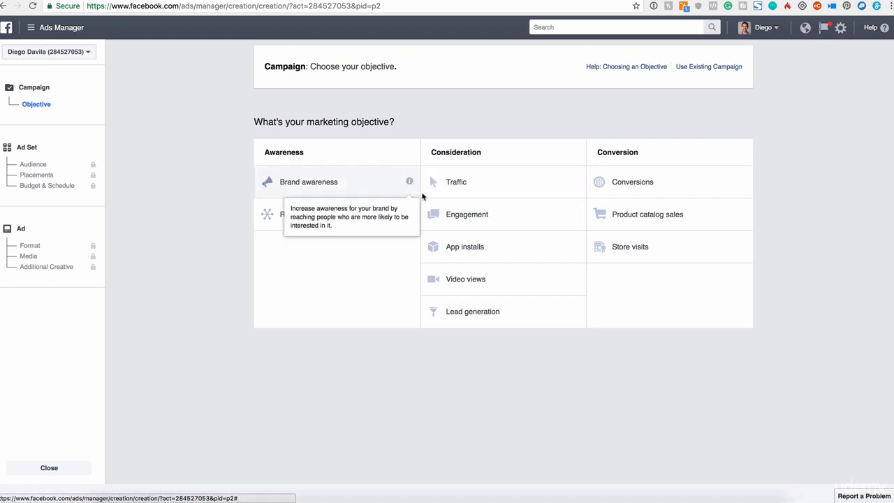
pyautogui.moveTo(269, 119); pyautogui.dragTo(409, 126)
pyautogui.click(408, 126)
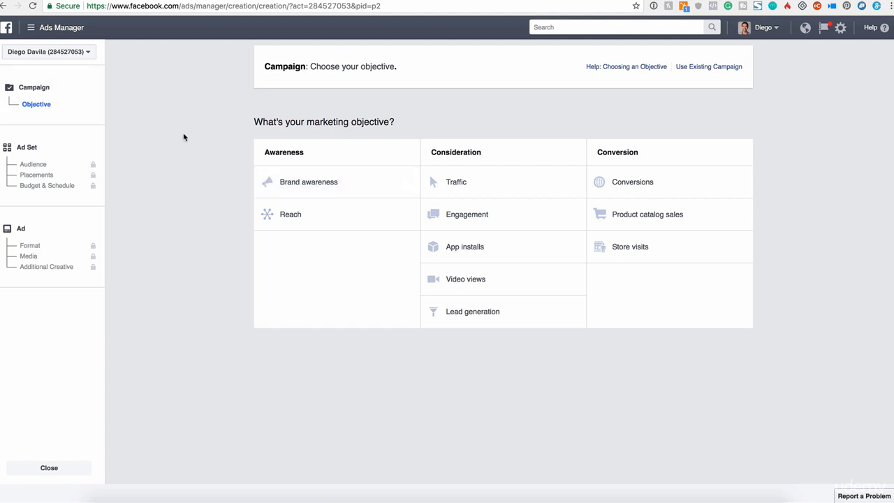
pyautogui.moveTo(410, 185)
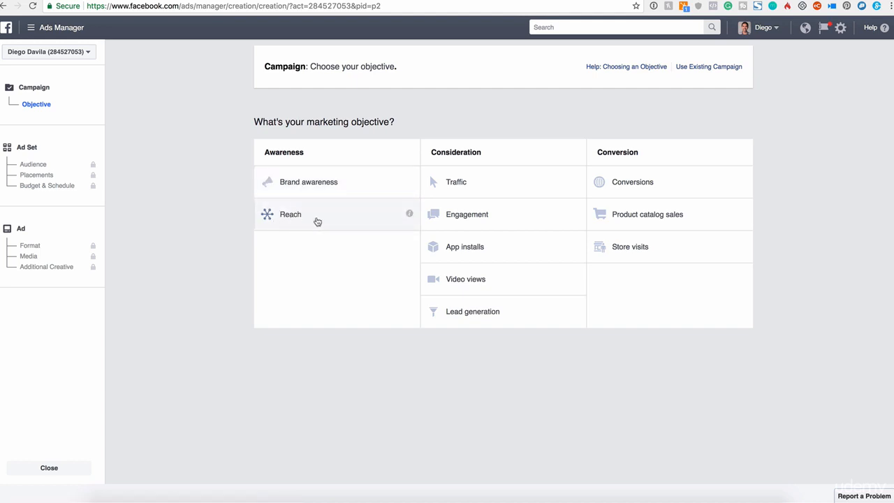
pyautogui.moveTo(410, 214)
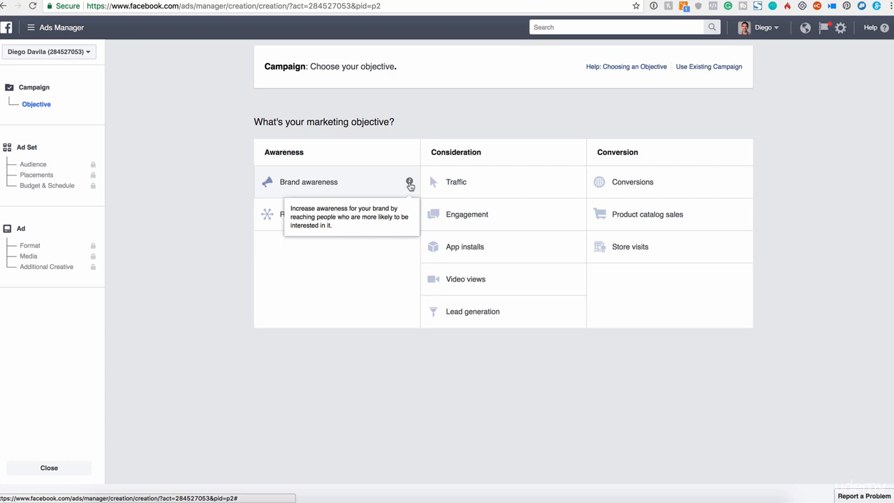
pyautogui.moveTo(578, 183)
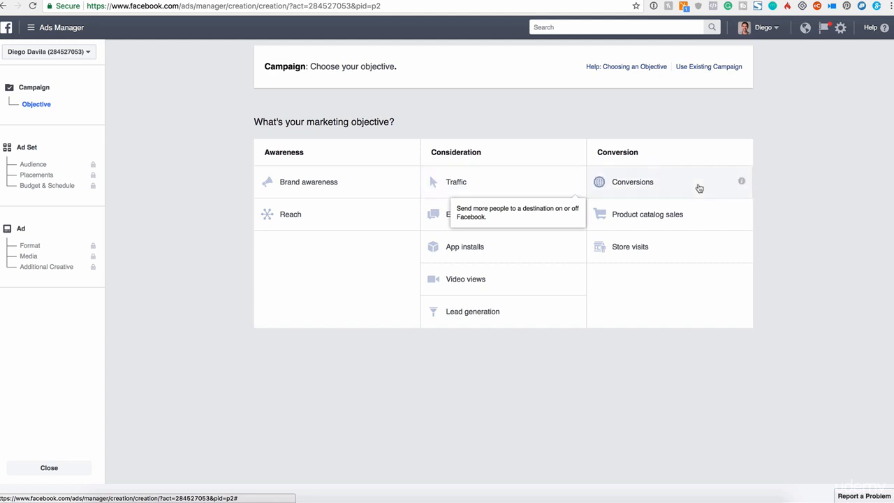
pyautogui.moveTo(744, 185)
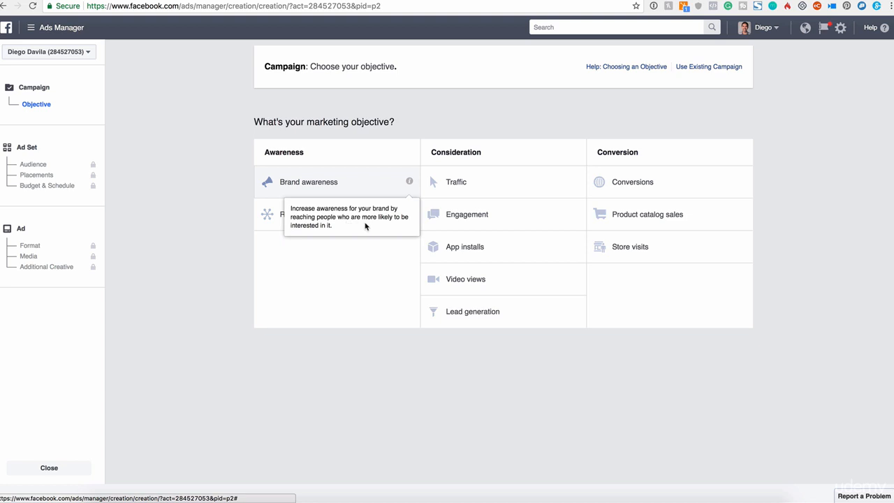
pyautogui.moveTo(253, 122); pyautogui.dragTo(405, 126)
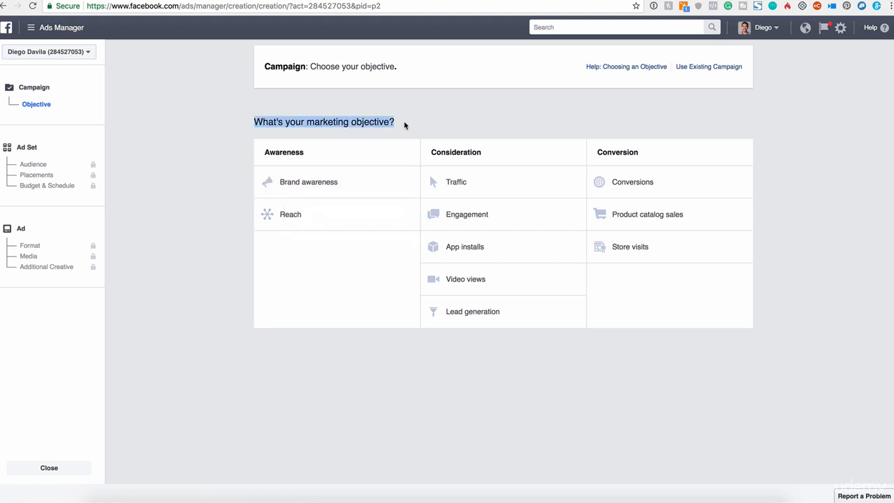
pyautogui.click(775, 238)
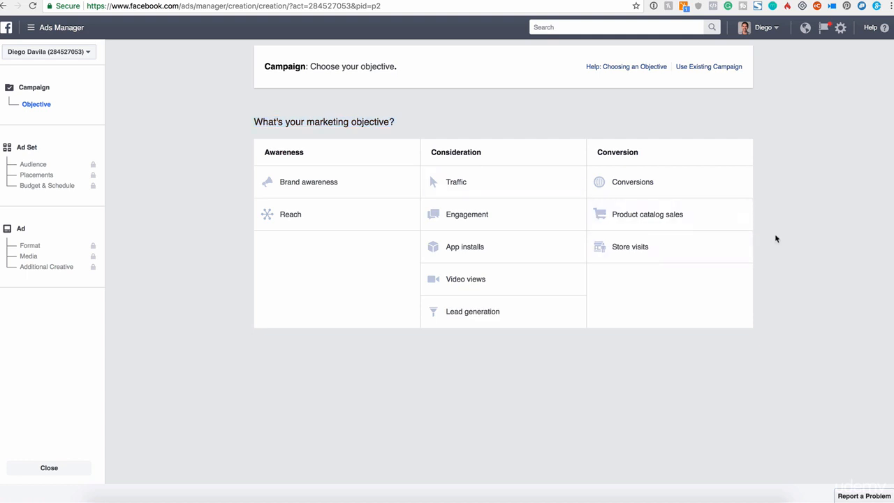
# Step: Choose Brand awareness as the campaign's marketing objective and continue to the ad set settings
pyautogui.click(335, 197)
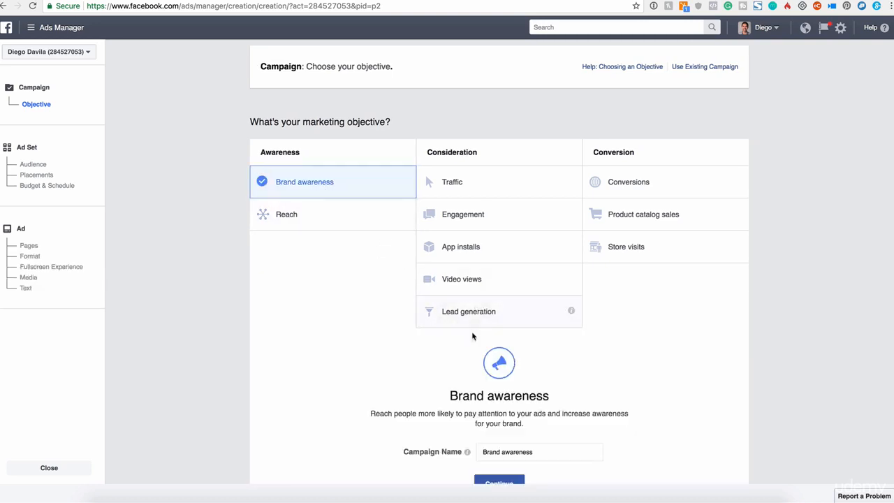
pyautogui.scroll(-2, 472, 335)
pyautogui.doubleClick(461, 337)
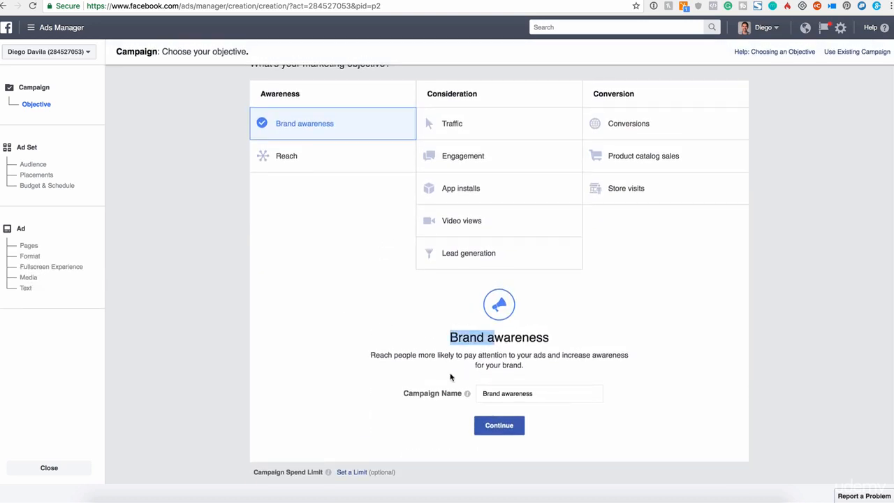
pyautogui.moveTo(487, 394); pyautogui.dragTo(545, 394)
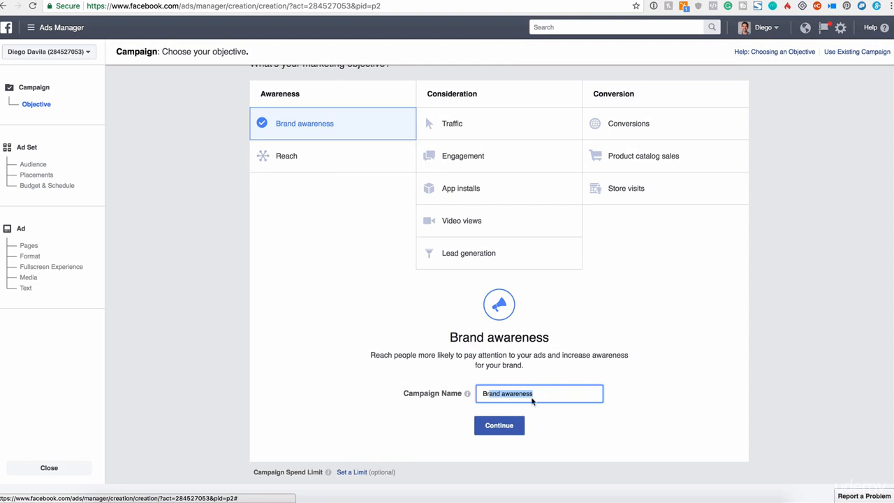
pyautogui.click(538, 389)
pyautogui.click(510, 430)
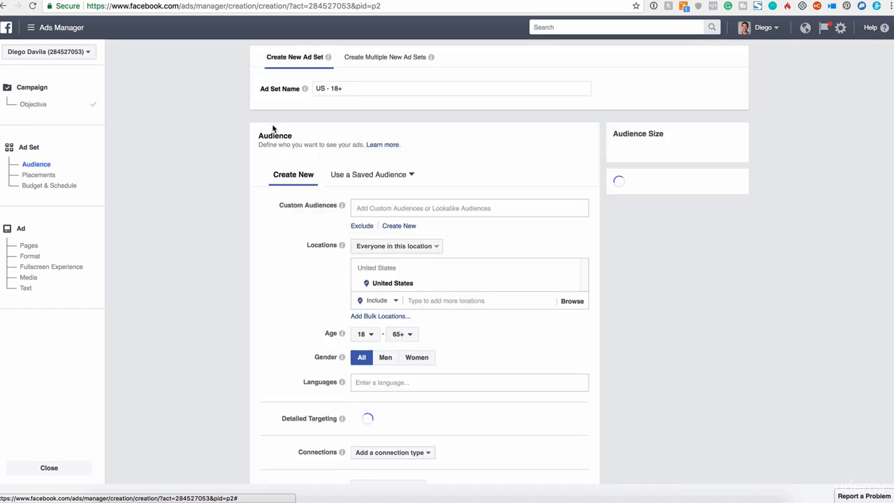
# Step: Look through the existing custom and lookalike audiences available for the ad set
pyautogui.click(378, 208)
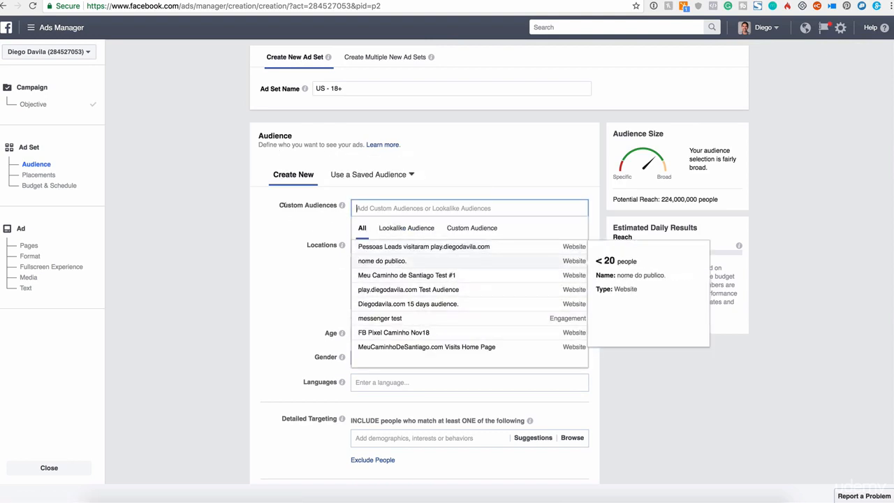
pyautogui.click(322, 224)
pyautogui.scroll(-2, 363, 230)
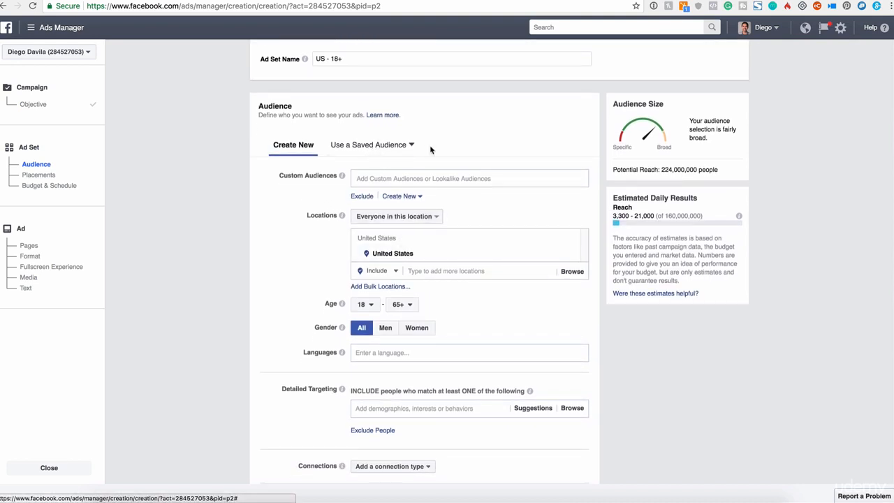
# Step: Try the saved audience "woman 32-50 brazil" for the ad set and return to creating a new audience
pyautogui.click(412, 146)
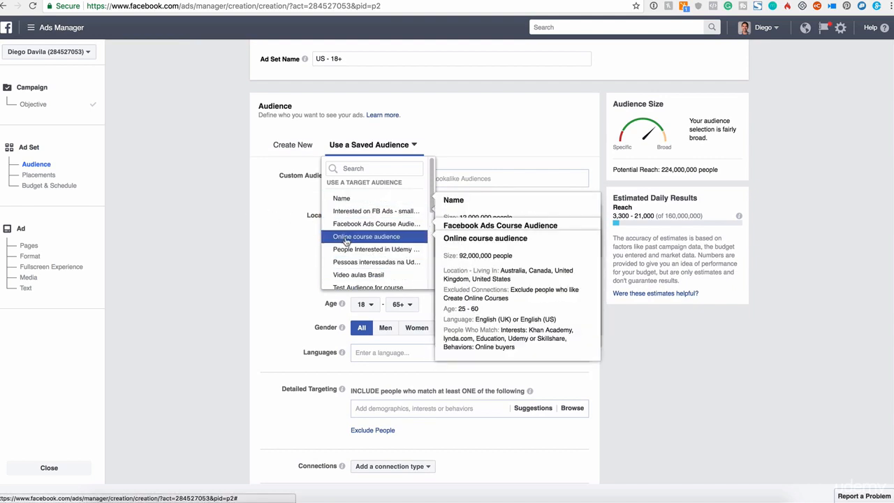
pyautogui.scroll(-5, 360, 243)
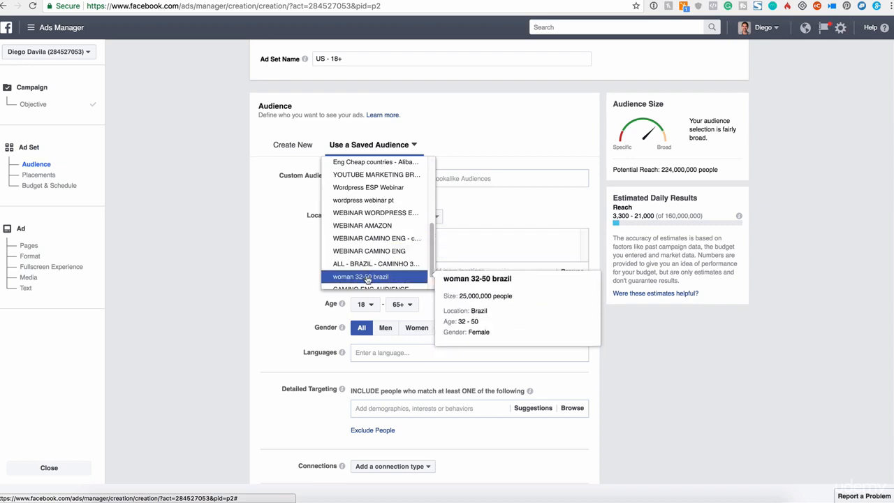
pyautogui.click(359, 277)
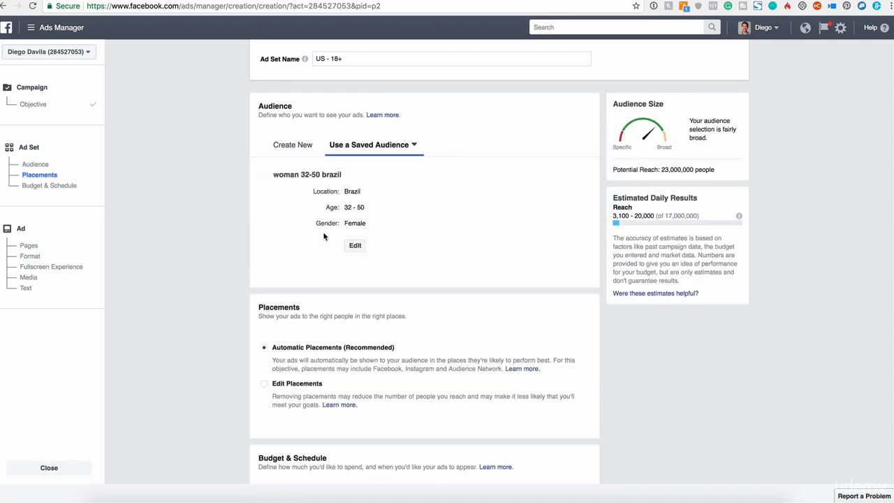
pyautogui.click(308, 148)
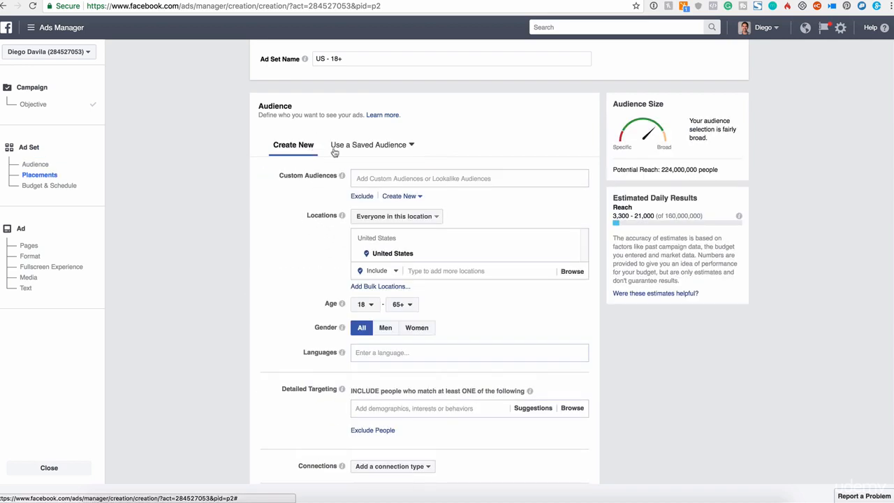
# Step: Apply the saved audience "Online course audience" to the ad set
pyautogui.click(372, 149)
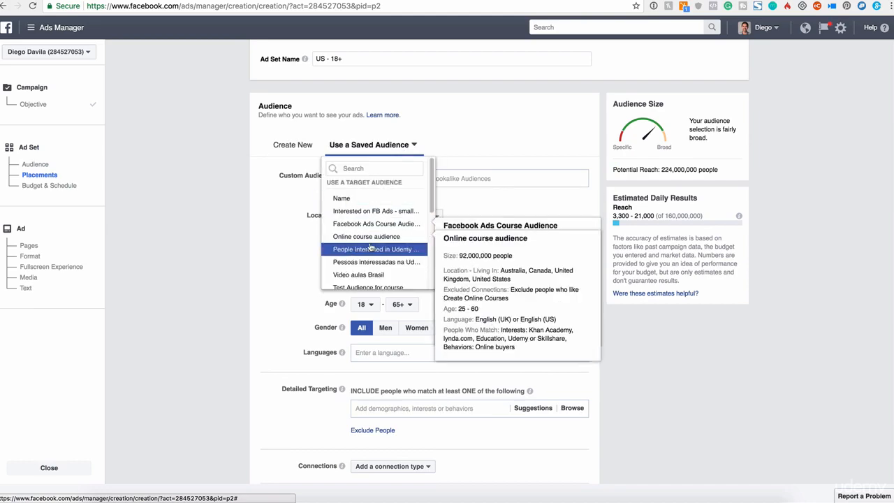
pyautogui.click(368, 237)
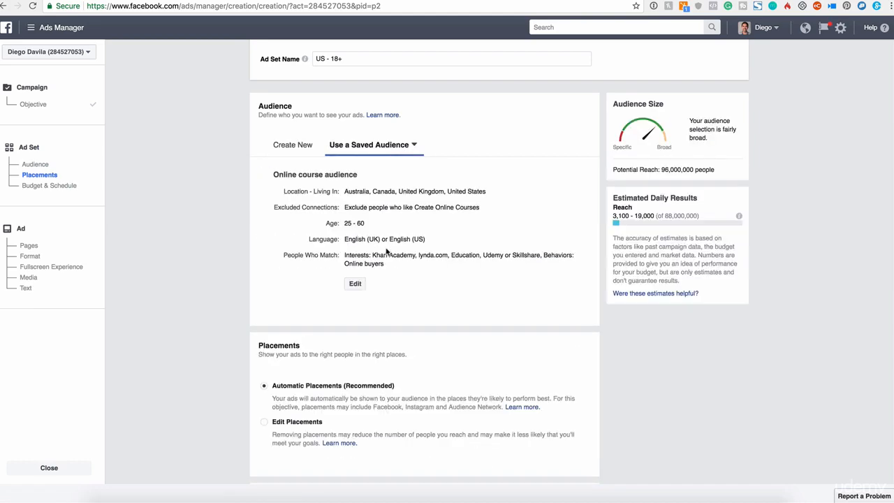
# Step: Switch the ad set from automatic placements to Edit Placements and review the Facebook placements and device types
pyautogui.scroll(-1, 391, 244)
pyautogui.scroll(-4, 395, 238)
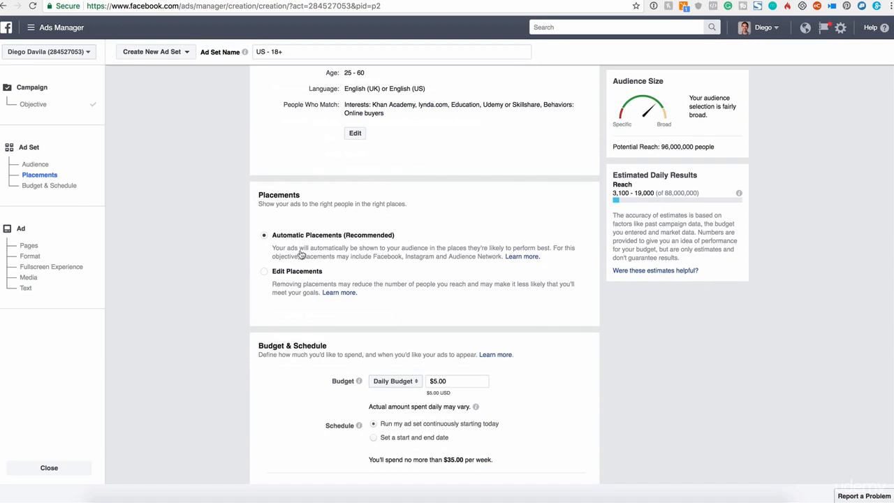
pyautogui.click(287, 276)
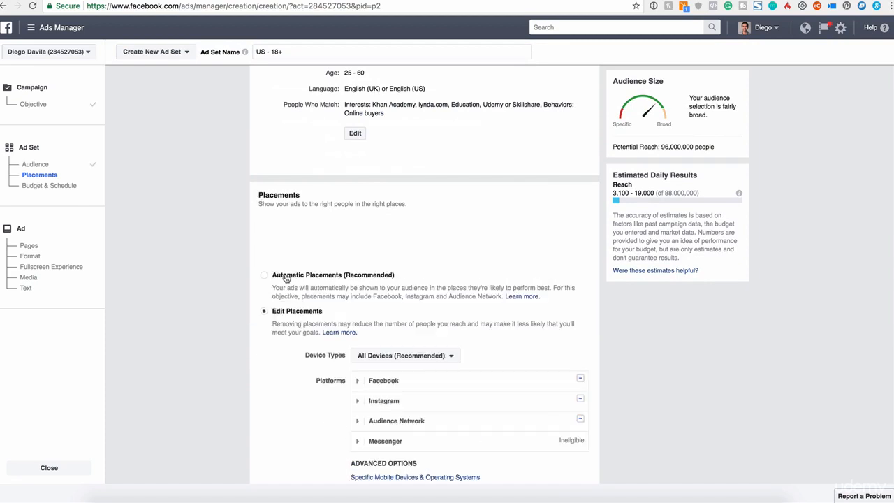
pyautogui.scroll(-5, 293, 303)
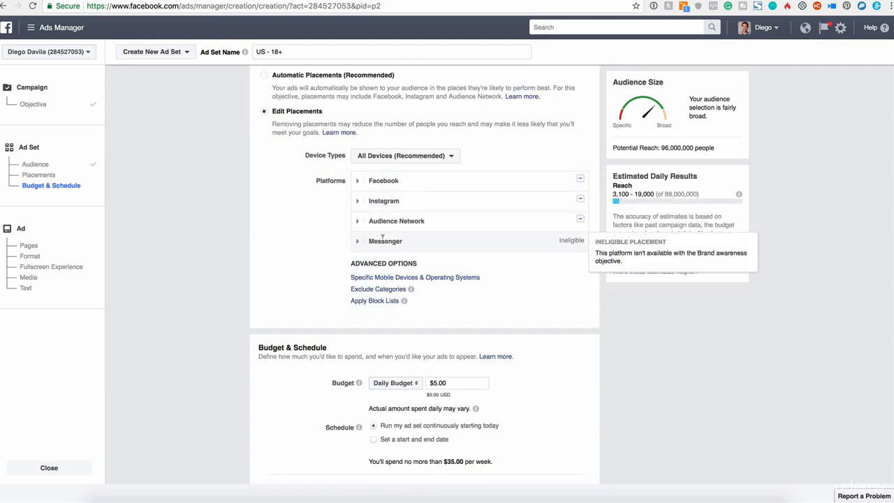
pyautogui.click(356, 180)
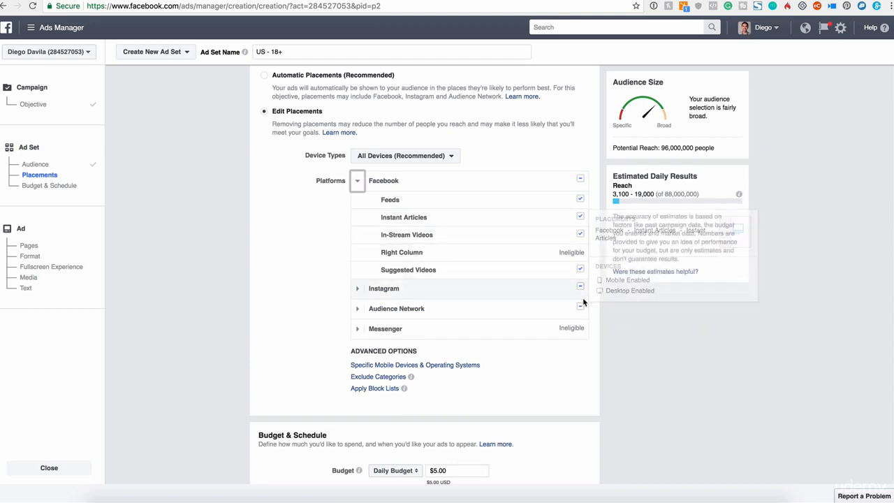
pyautogui.click(357, 180)
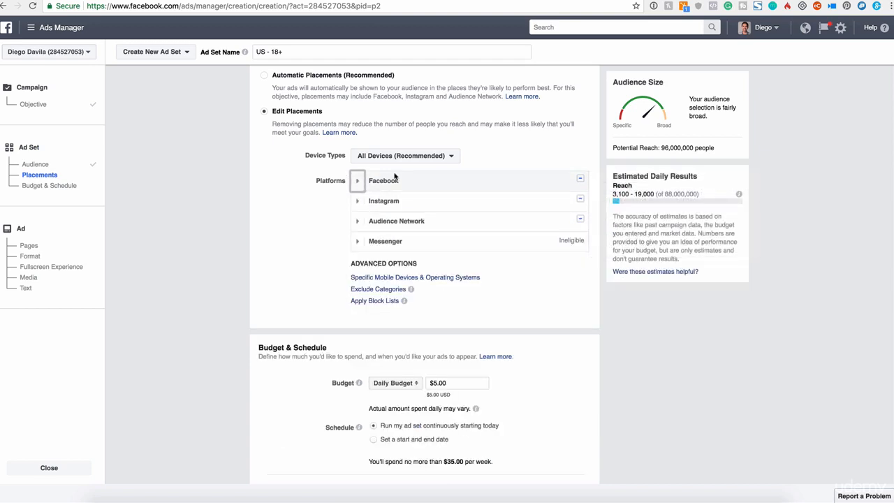
pyautogui.click(411, 159)
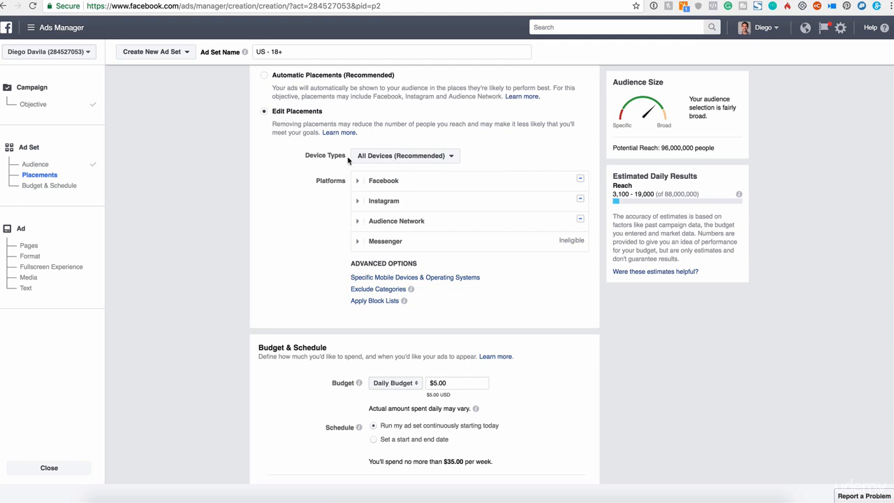
# Step: Review the ad set's budget type and daily amount in Budget & Schedule, keeping Daily Budget selected
pyautogui.scroll(-5, 414, 223)
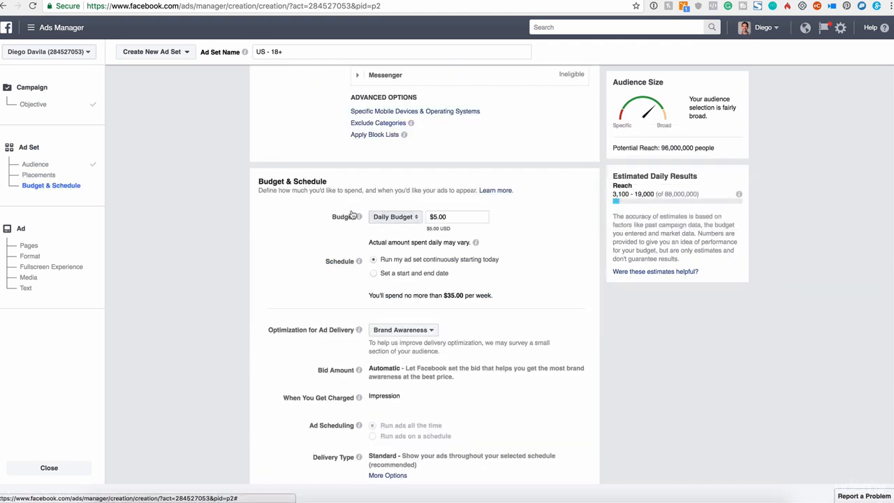
pyautogui.scroll(-2, 353, 216)
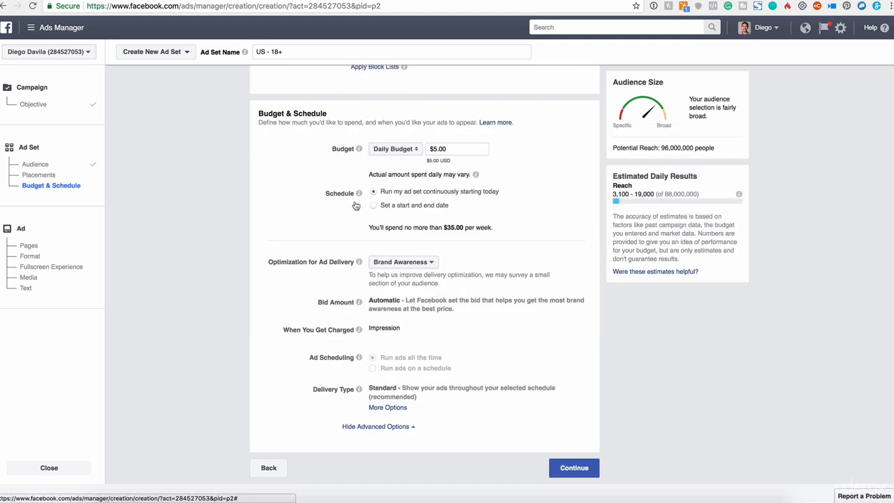
pyautogui.click(392, 153)
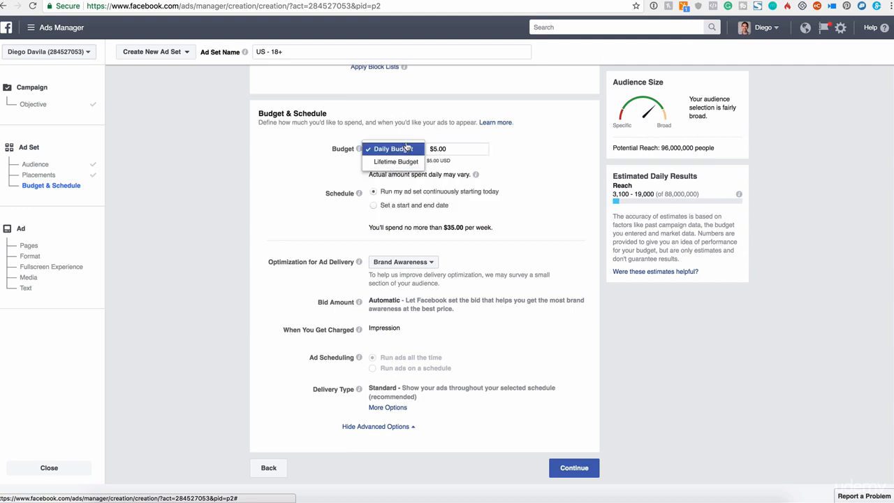
pyautogui.click(395, 149)
pyautogui.moveTo(447, 148); pyautogui.dragTo(386, 146)
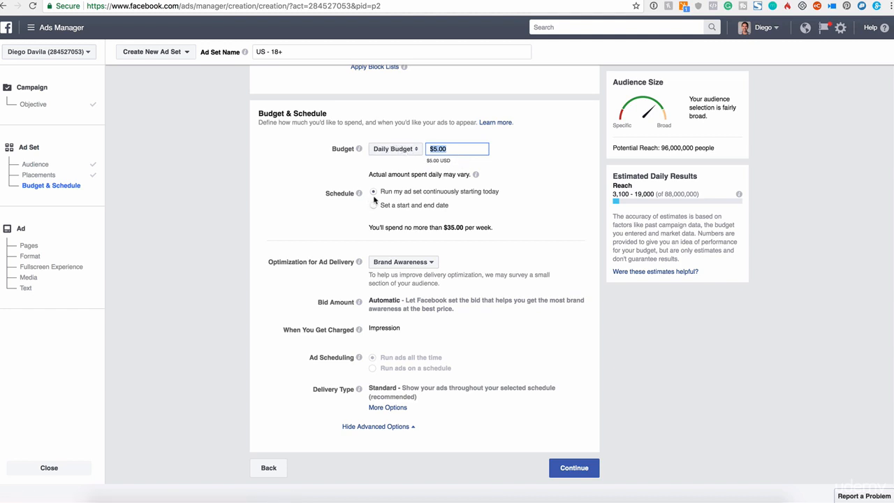
# Step: Try scheduling the ad set with a start and end date and return it to running continuously starting today
pyautogui.moveTo(358, 195)
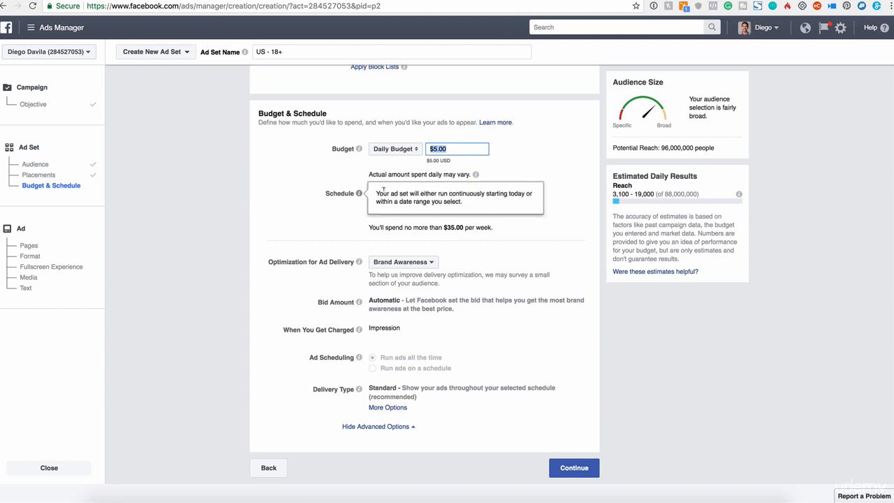
pyautogui.moveTo(392, 192); pyautogui.dragTo(495, 199)
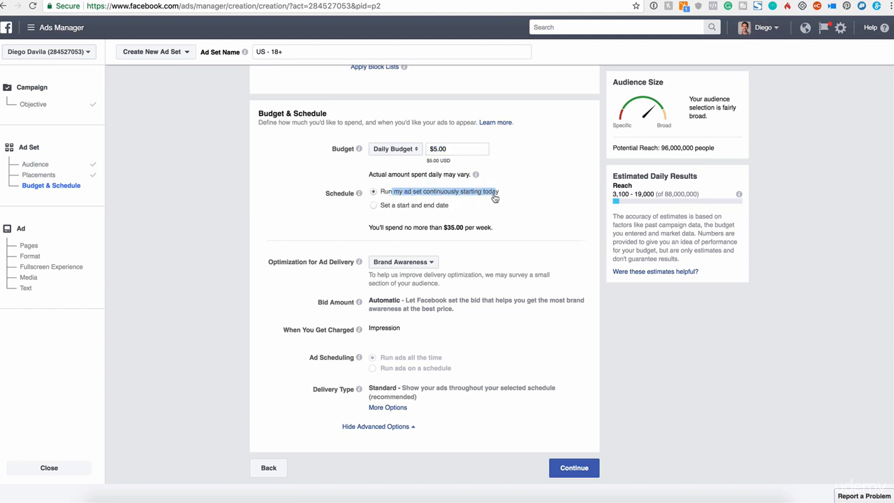
pyautogui.click(391, 210)
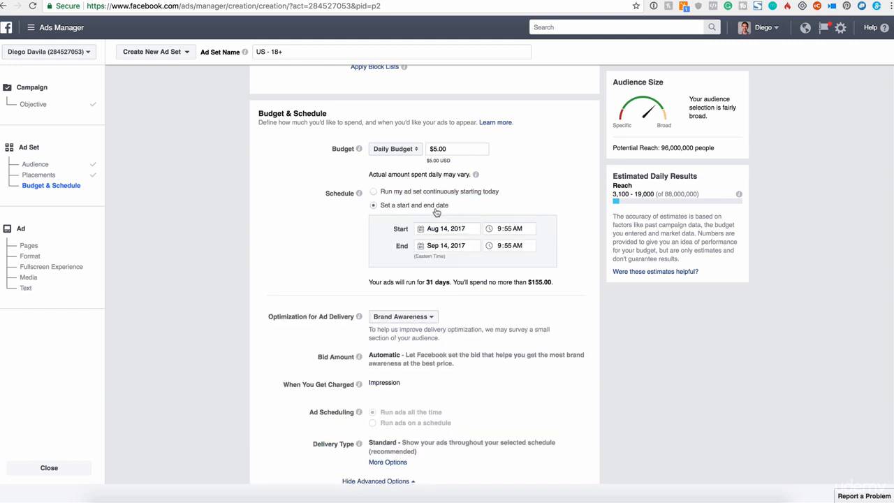
pyautogui.click(375, 195)
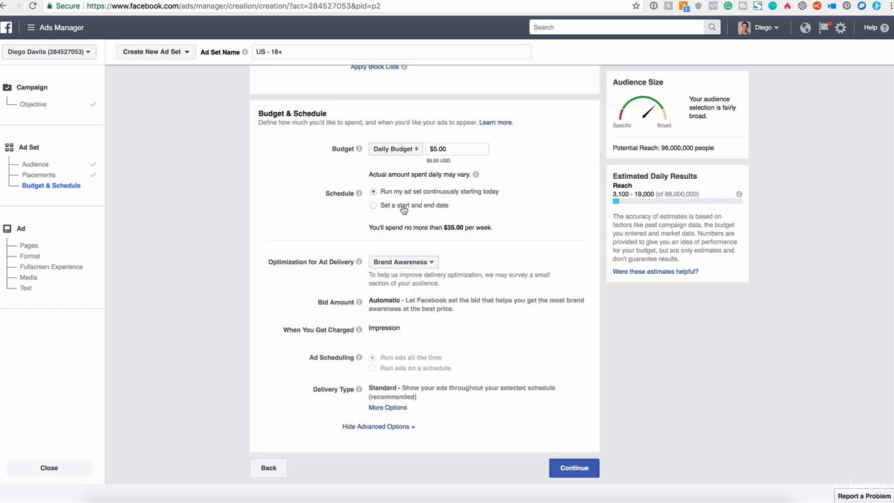
pyautogui.click(409, 212)
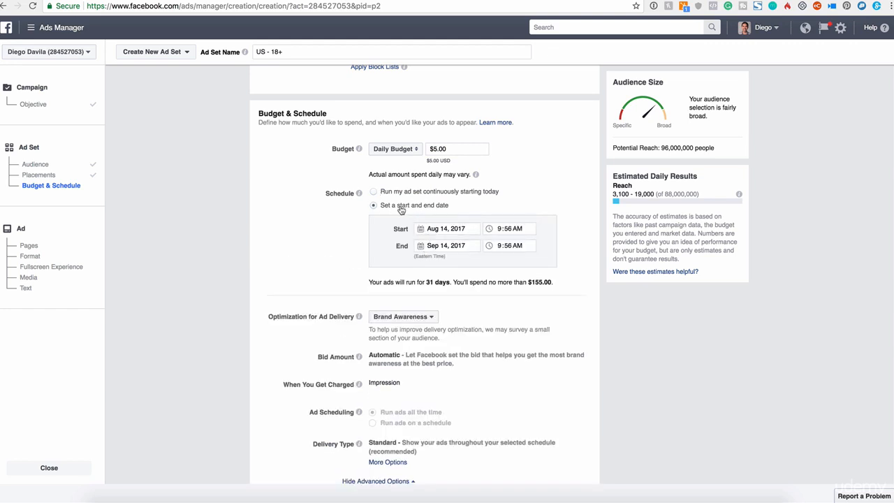
pyautogui.click(397, 195)
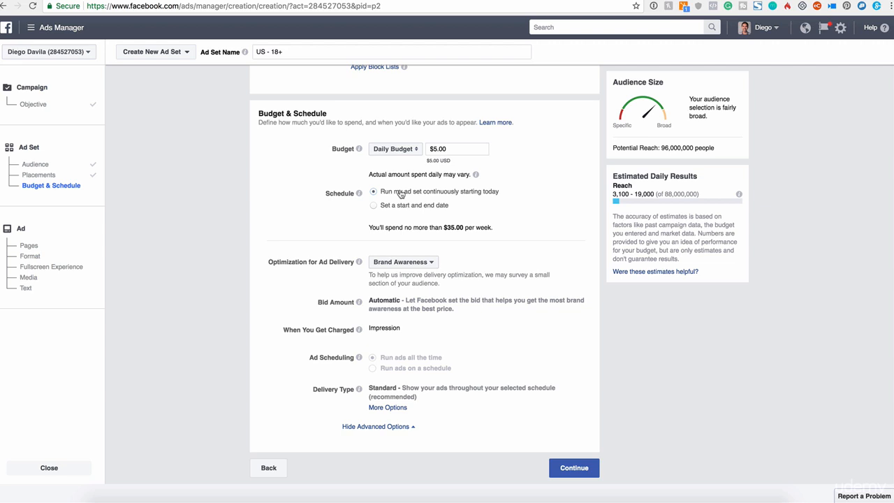
# Step: Examine the Optimization for Ad Delivery options and the Ad Scheduling setting, leaving delivery optimized for Brand Awareness
pyautogui.click(436, 147)
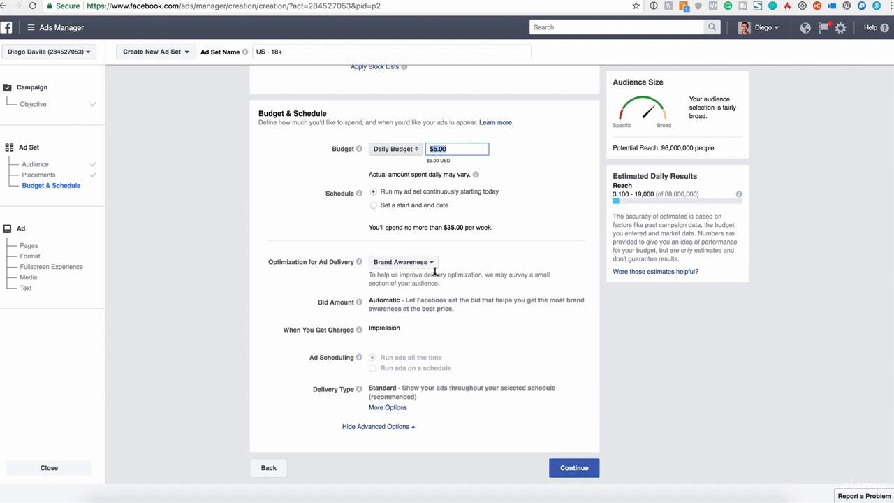
pyautogui.moveTo(269, 262); pyautogui.dragTo(335, 262)
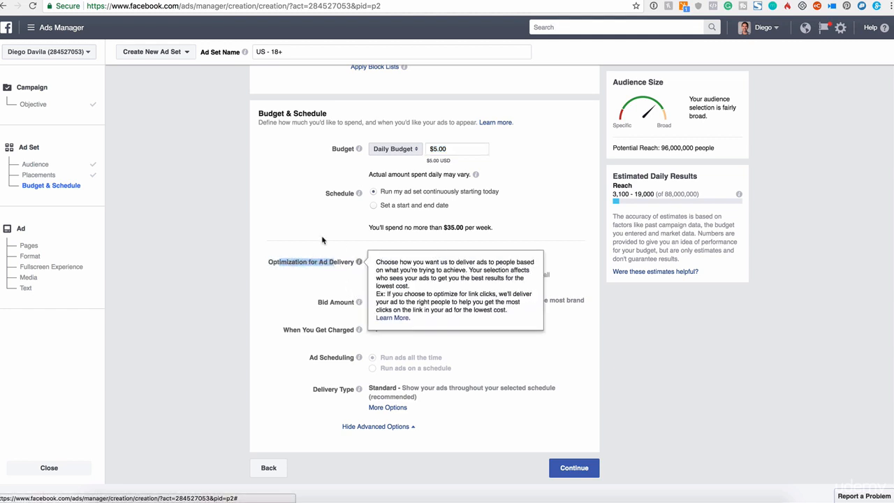
pyautogui.click(322, 240)
pyautogui.click(433, 262)
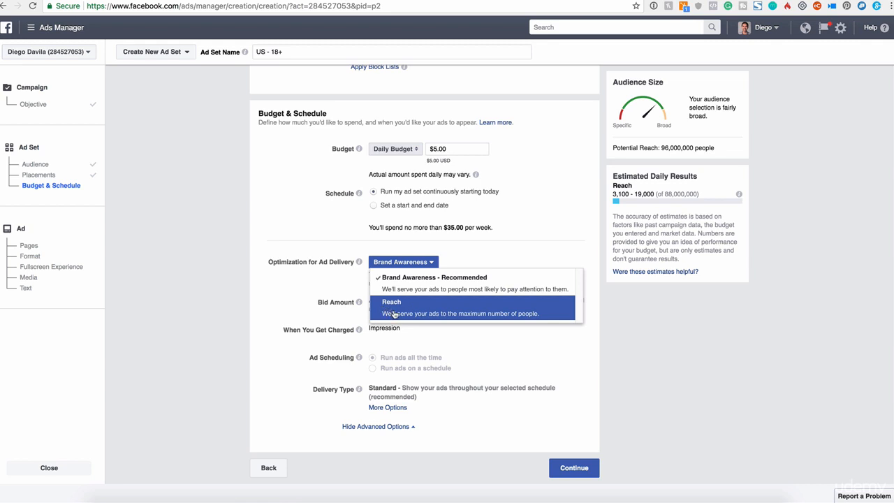
pyautogui.click(511, 253)
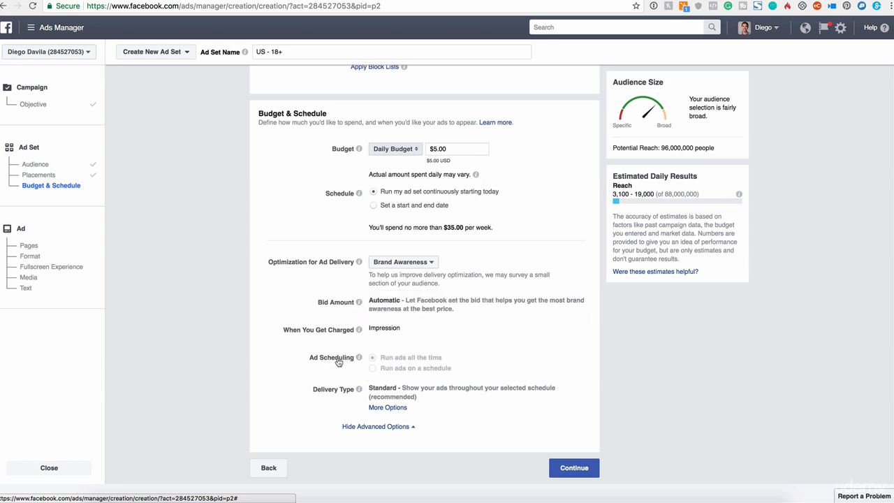
pyautogui.moveTo(359, 356)
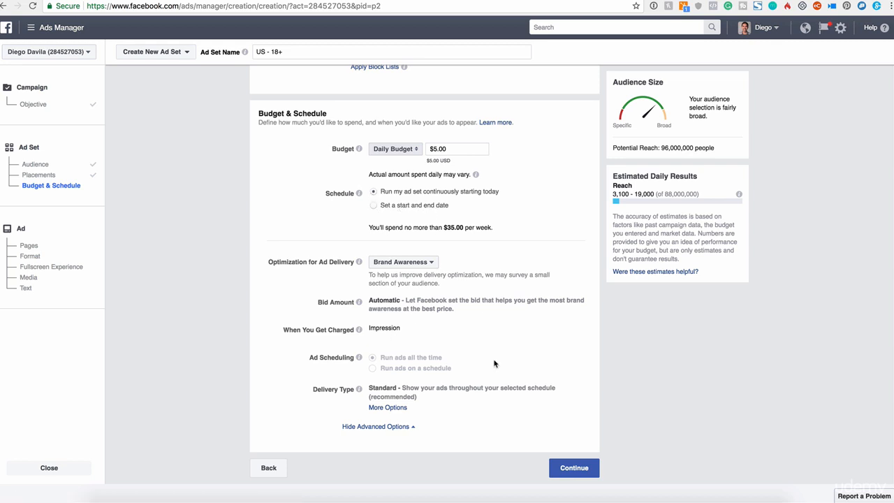
# Step: Continue from the ad set to the ad creation stage and look over its page, format and media sections
pyautogui.click(592, 478)
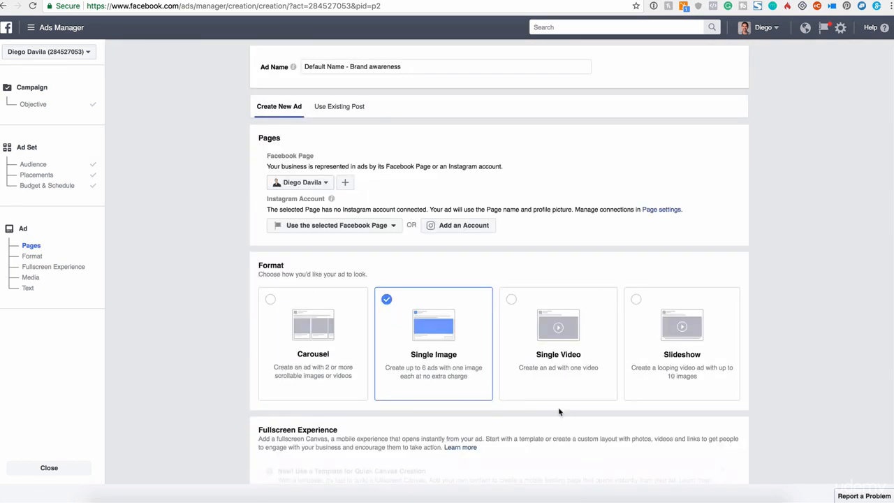
pyautogui.scroll(-5, 528, 405)
pyautogui.scroll(5, 528, 403)
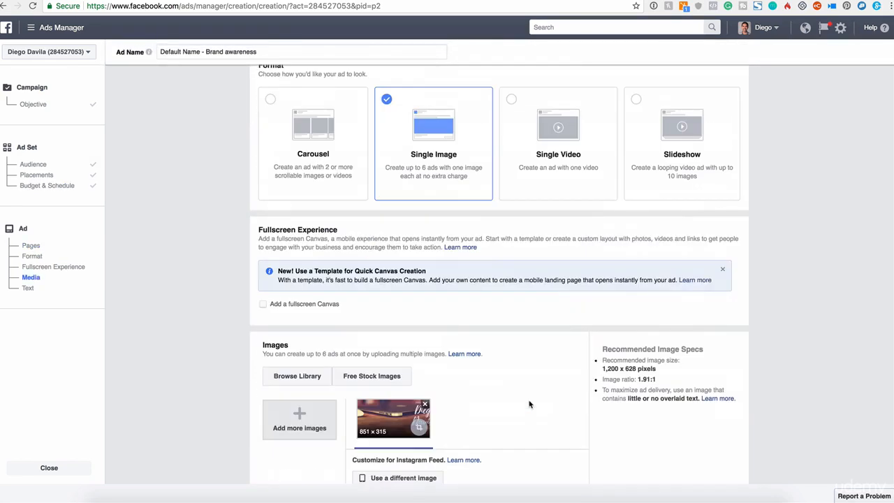
pyautogui.scroll(-5, 479, 299)
pyautogui.scroll(5, 481, 300)
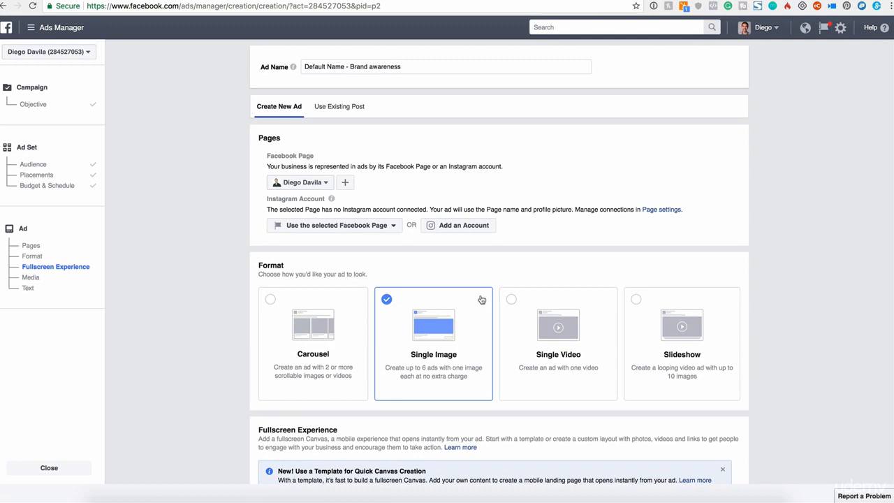
pyautogui.scroll(-3, 587, 259)
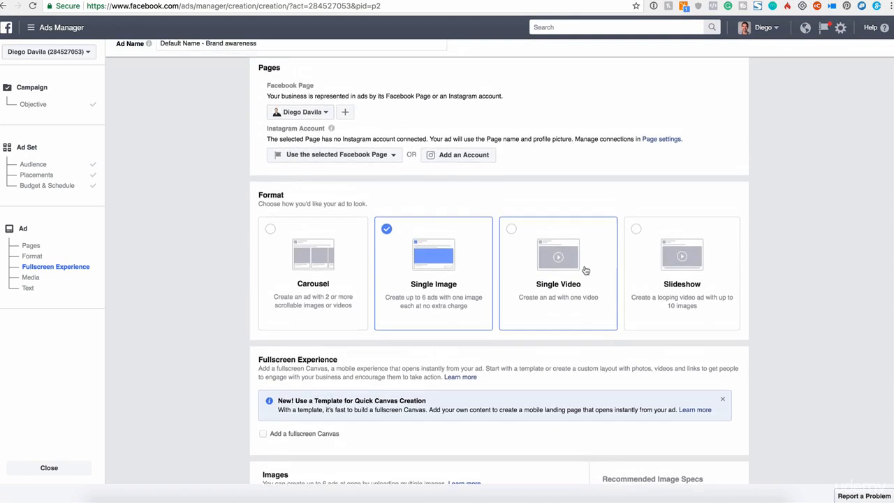
pyautogui.scroll(3, 584, 268)
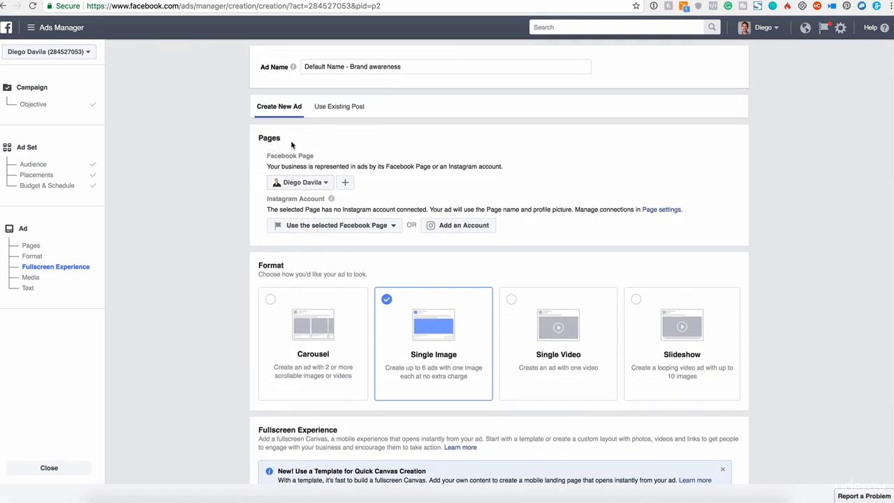
# Step: Check the Facebook Pages available for the ad and the recommended image size for the Single Image format
pyautogui.click(325, 182)
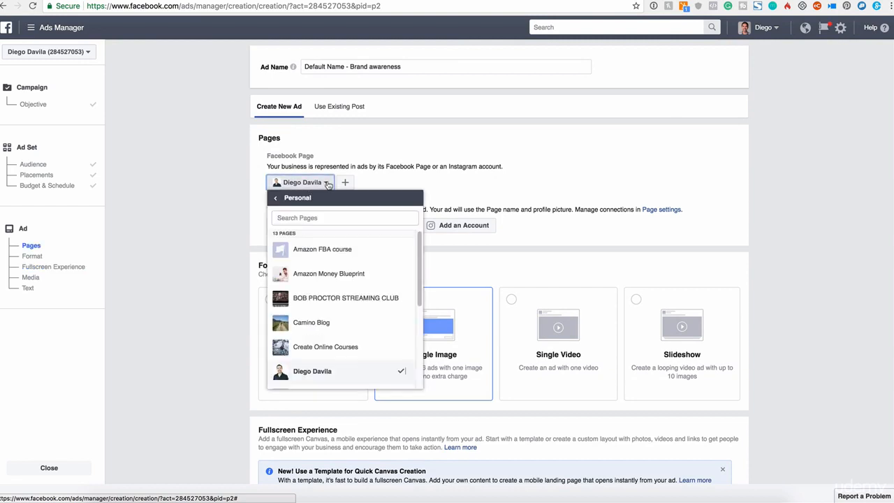
pyautogui.click(343, 173)
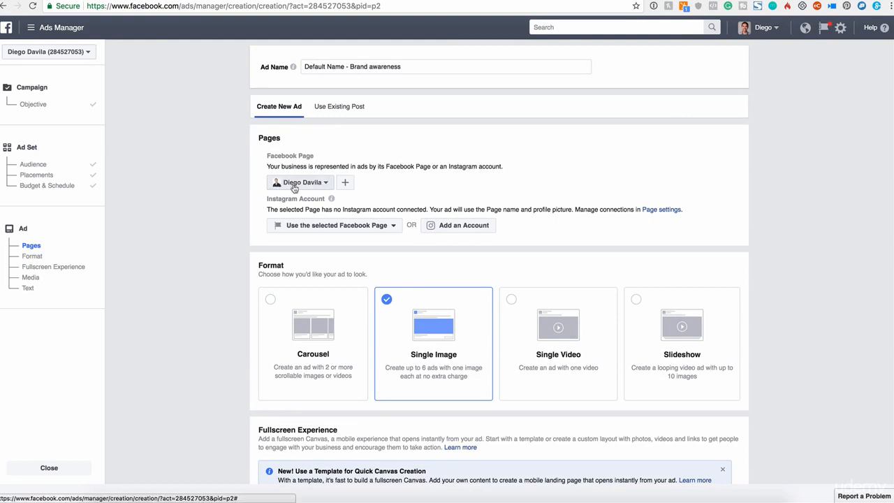
pyautogui.scroll(-2, 377, 251)
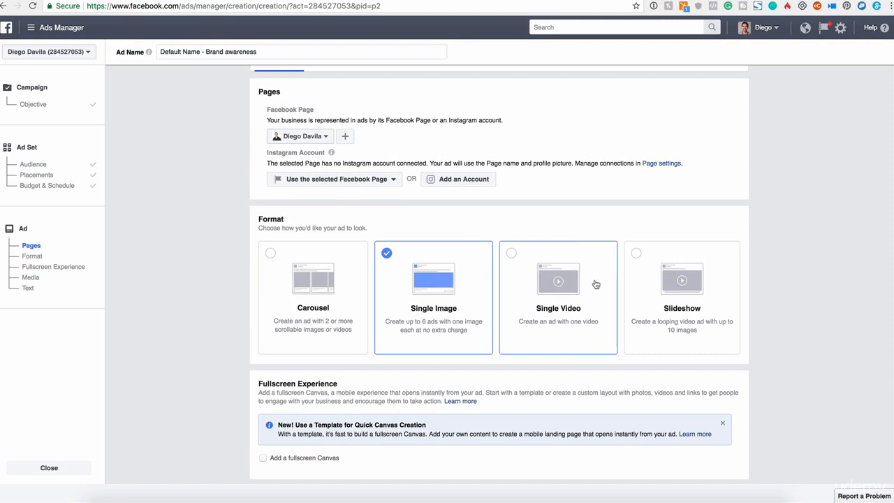
pyautogui.scroll(-5, 698, 295)
pyautogui.scroll(1, 597, 261)
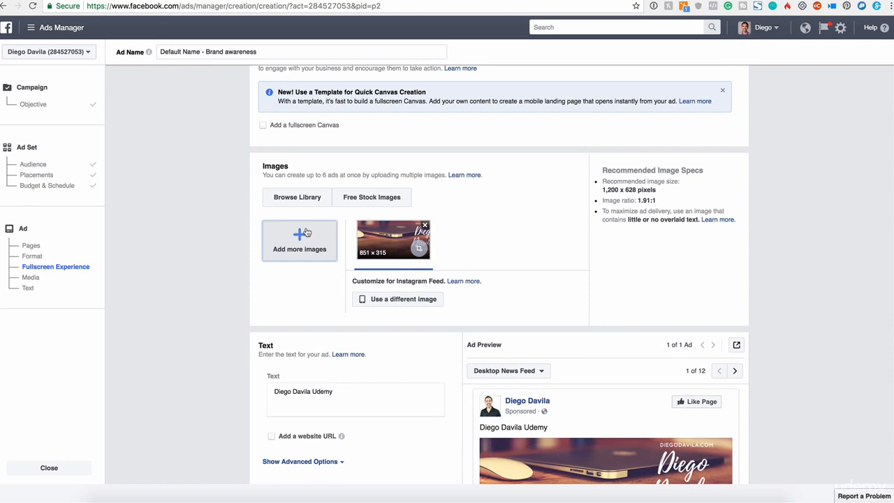
pyautogui.moveTo(676, 192); pyautogui.dragTo(601, 180)
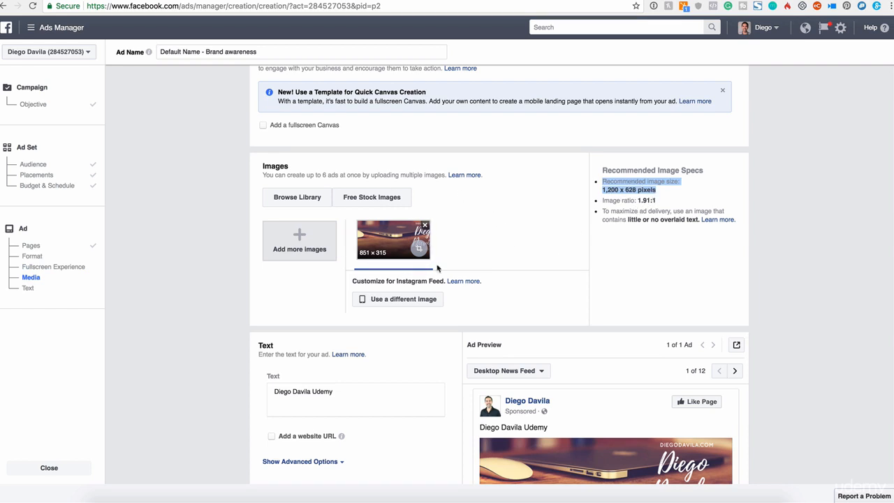
pyautogui.scroll(-4, 553, 283)
pyautogui.scroll(2, 551, 285)
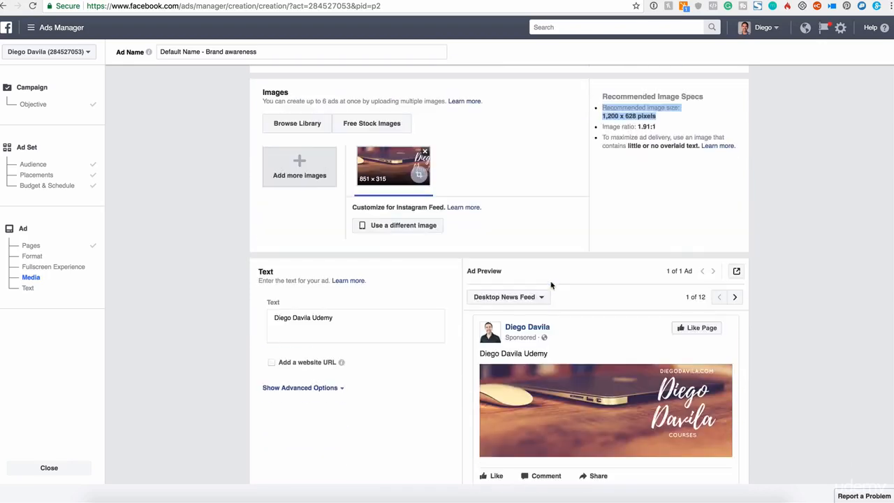
# Step: Try the Carousel format to review its recommended card image size, and restore the Single Image format
pyautogui.scroll(9, 551, 285)
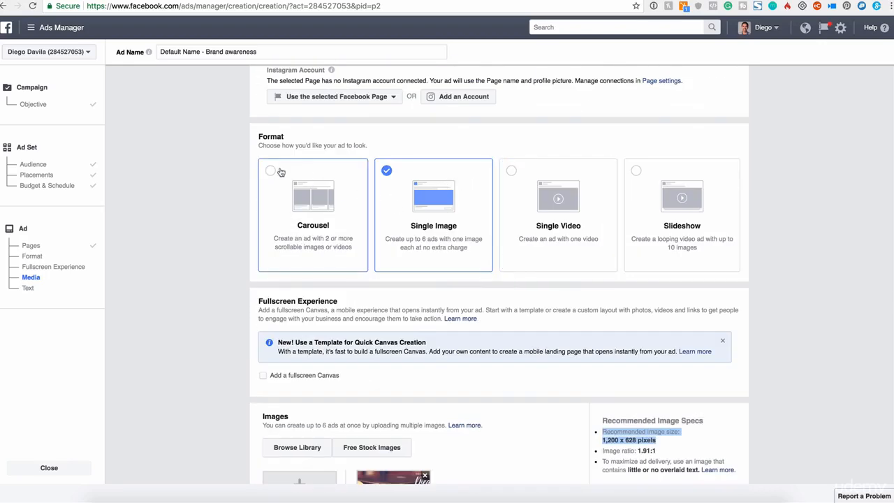
pyautogui.click(280, 172)
pyautogui.scroll(-5, 351, 200)
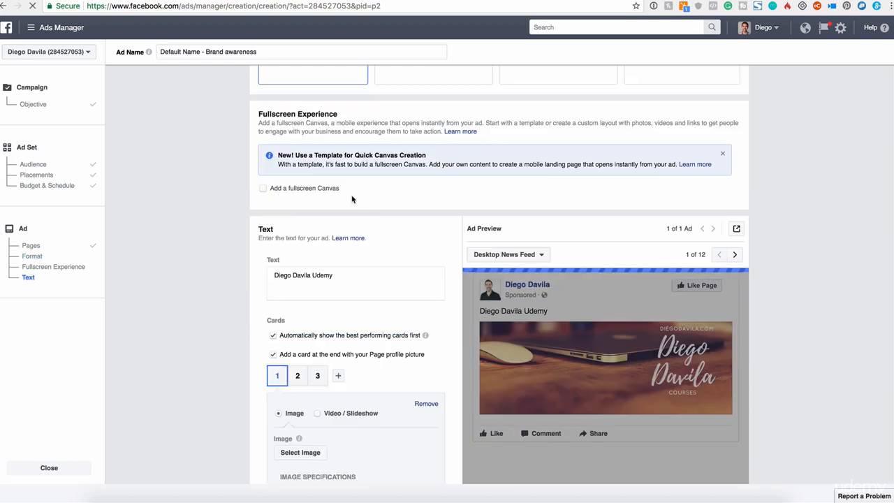
pyautogui.scroll(-9, 549, 332)
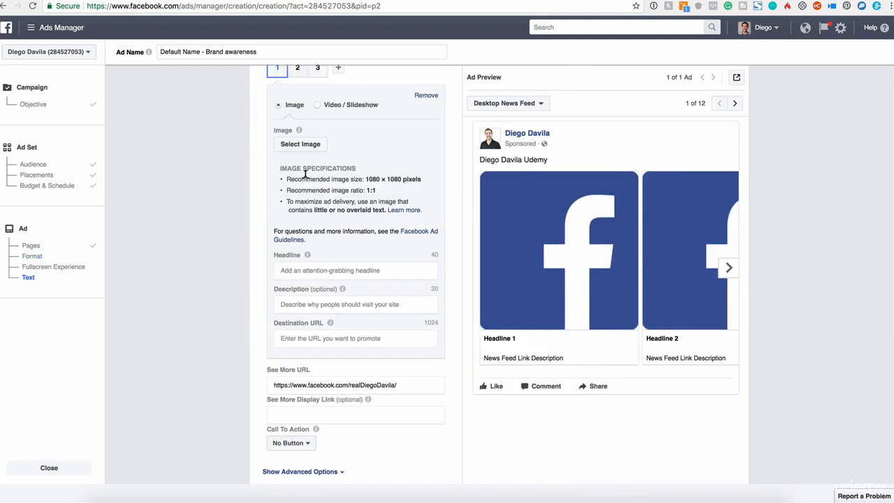
pyautogui.moveTo(305, 174); pyautogui.dragTo(417, 179)
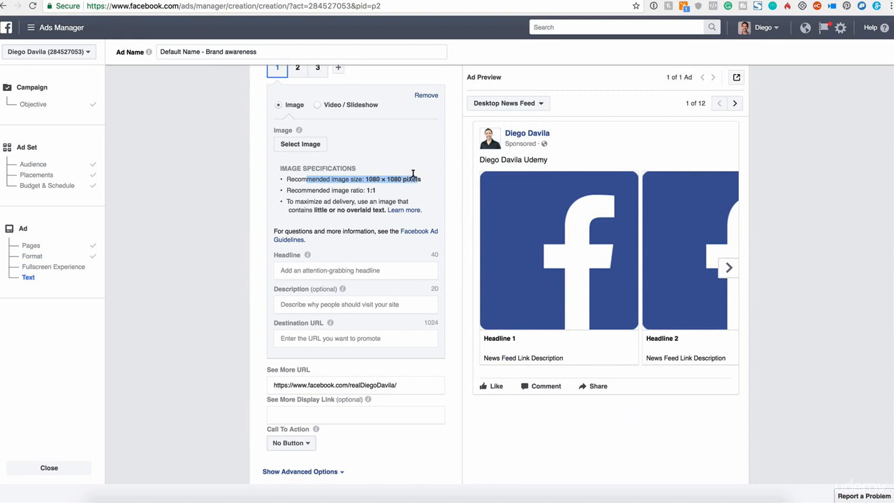
pyautogui.moveTo(424, 182); pyautogui.dragTo(312, 179)
pyautogui.scroll(3, 342, 190)
pyautogui.scroll(7, 342, 189)
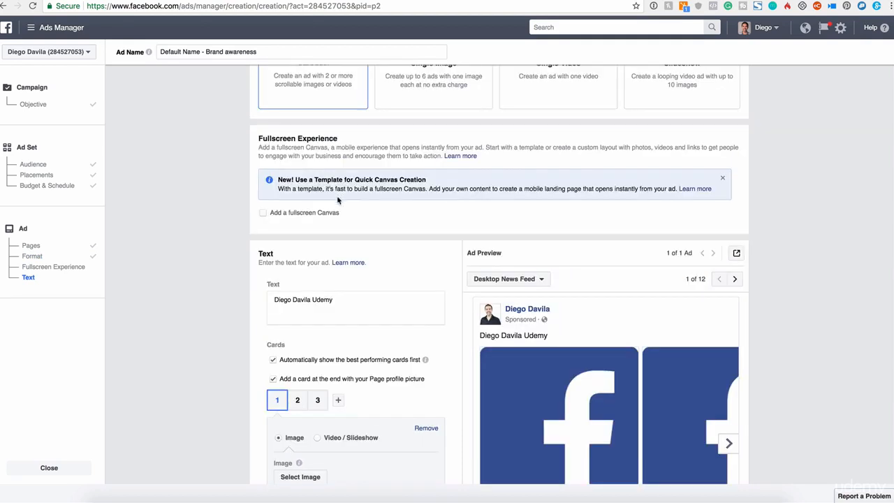
pyautogui.scroll(3, 340, 237)
pyautogui.click(407, 146)
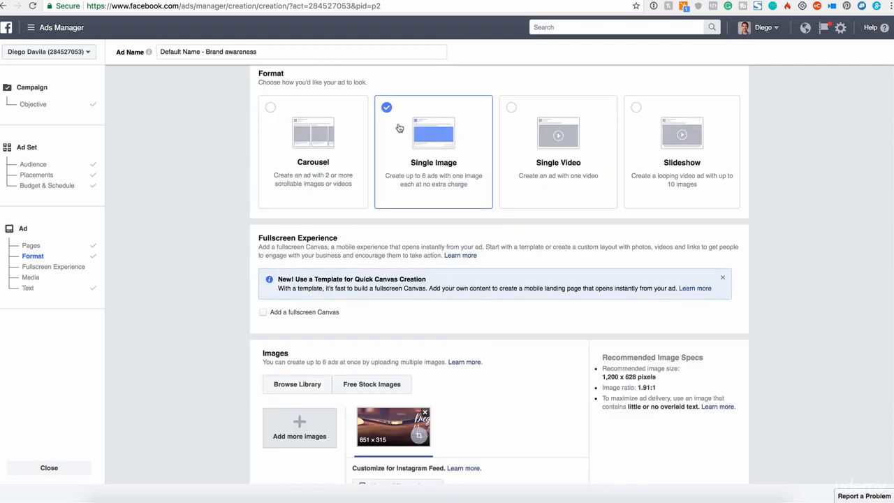
# Step: Look over the ad's fullscreen experience and image sections and check the ad text against its preview
pyautogui.scroll(-10, 402, 238)
pyautogui.scroll(6, 400, 232)
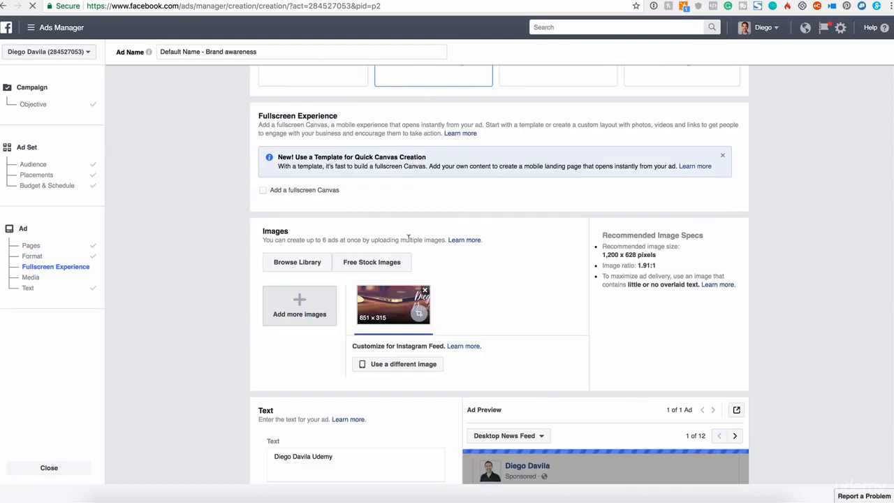
pyautogui.scroll(-7, 404, 233)
pyautogui.scroll(-2, 390, 254)
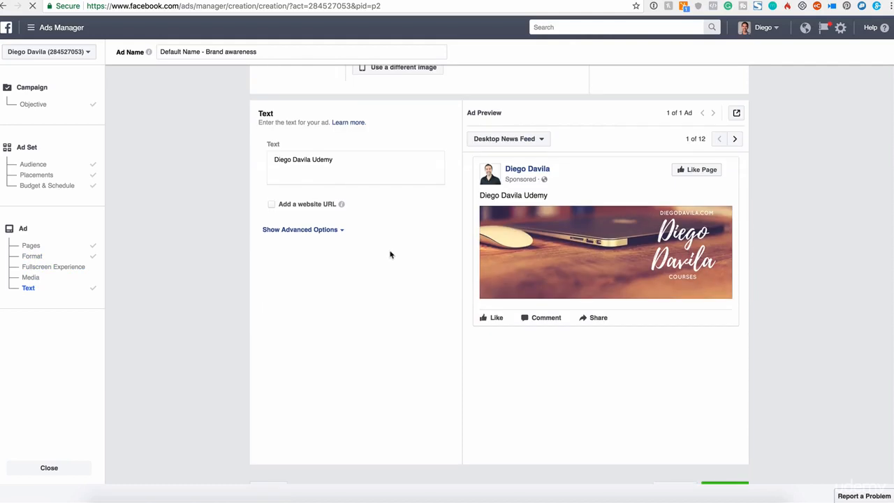
pyautogui.click(372, 170)
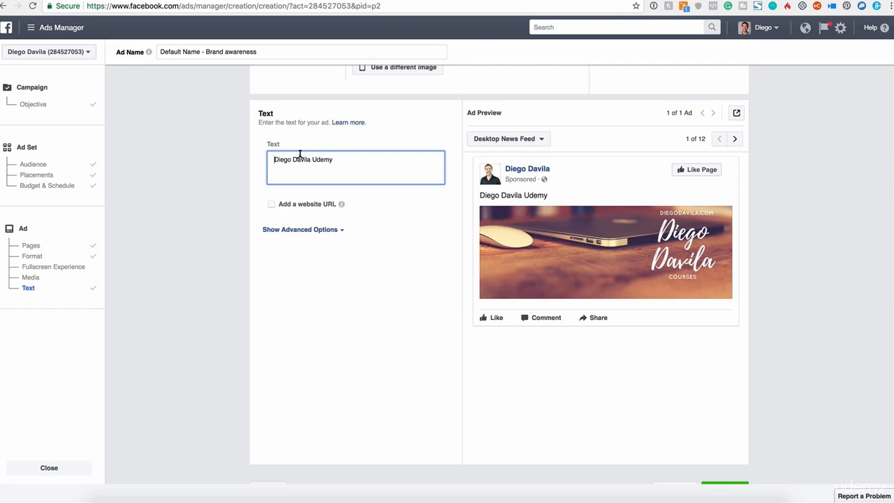
pyautogui.moveTo(287, 159); pyautogui.dragTo(352, 165)
pyautogui.click(502, 198)
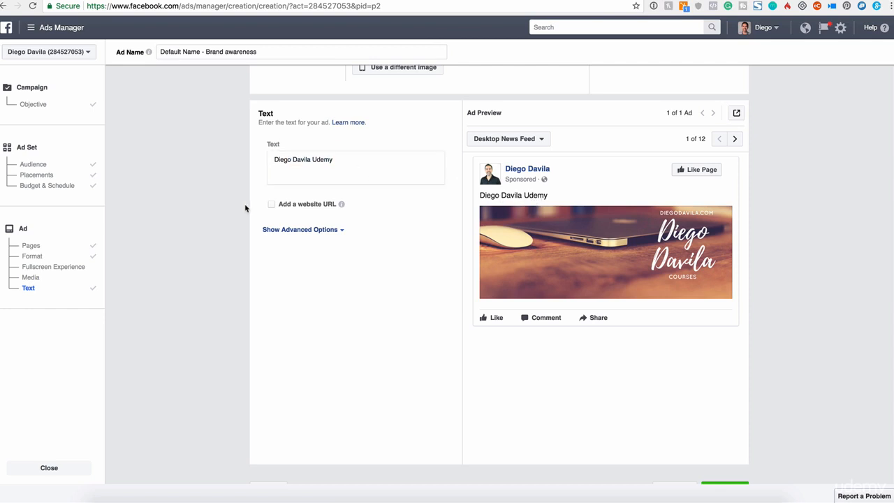
pyautogui.click(271, 204)
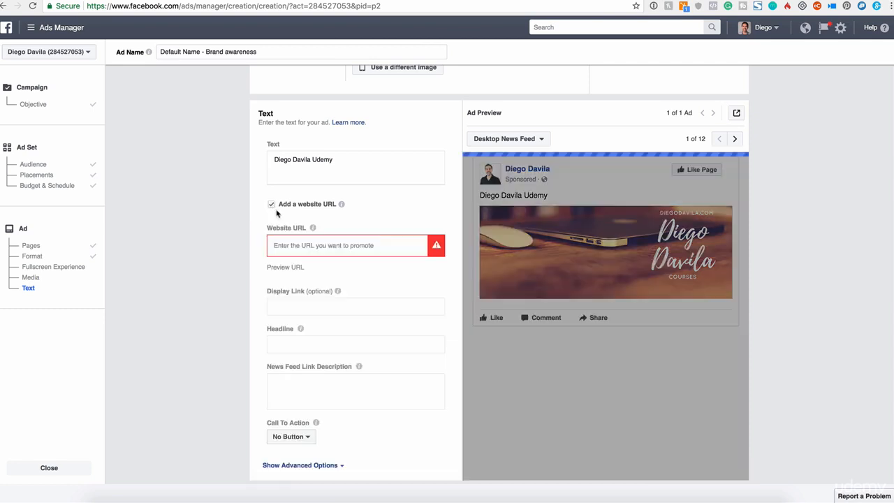
pyautogui.click(317, 245)
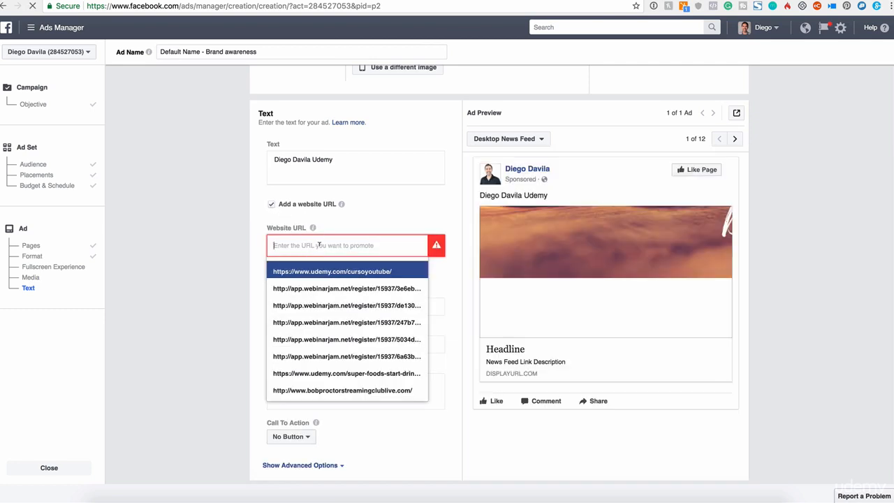
pyautogui.write('https')
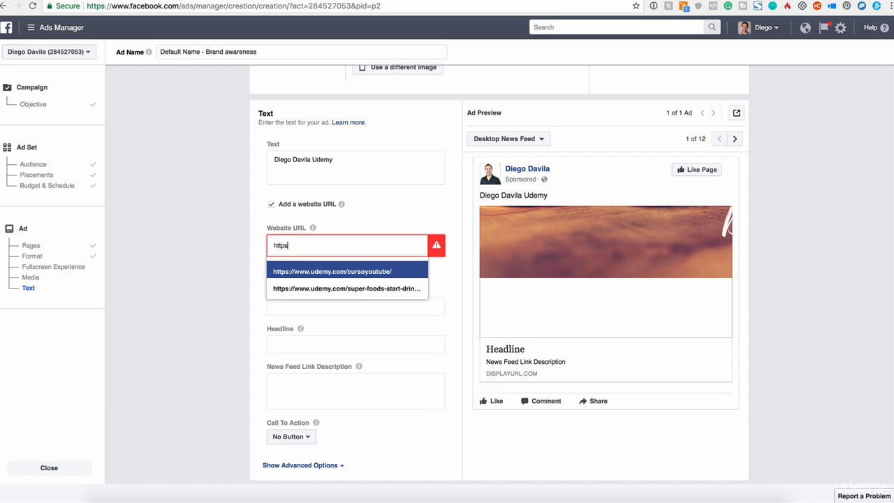
pyautogui.write('://diegodavi')
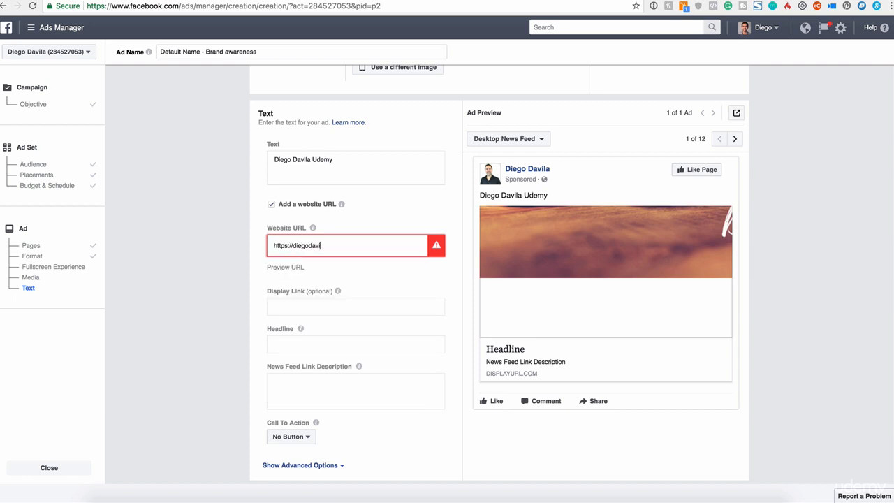
pyautogui.write('la.com')
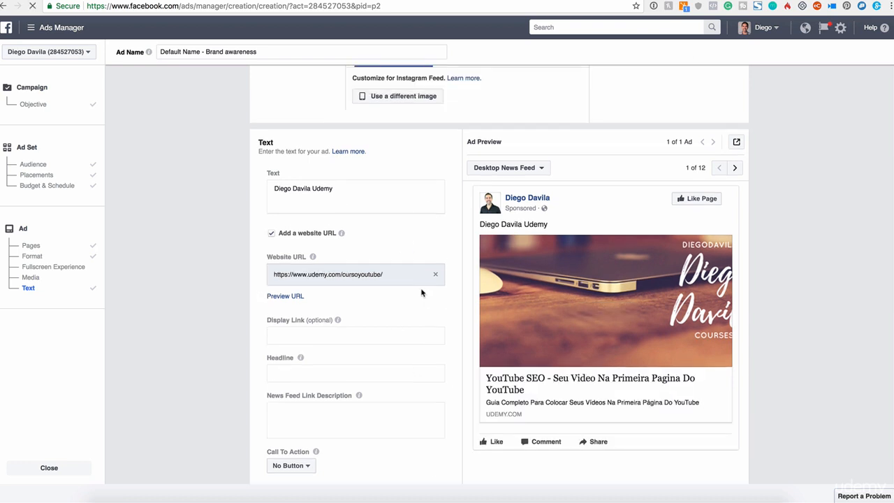
# Step: Preview the ad with its website link in the Mobile News Feed and Feature Phone placements
pyautogui.scroll(-1, 468, 307)
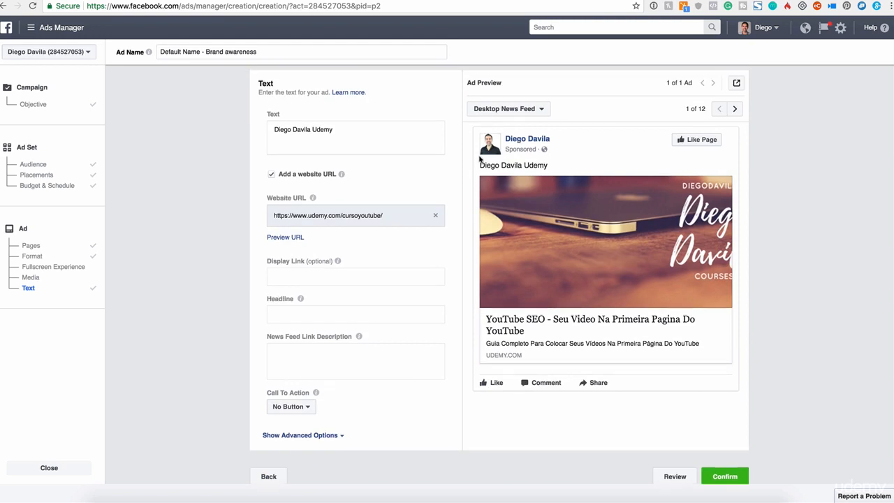
pyautogui.scroll(1, 517, 210)
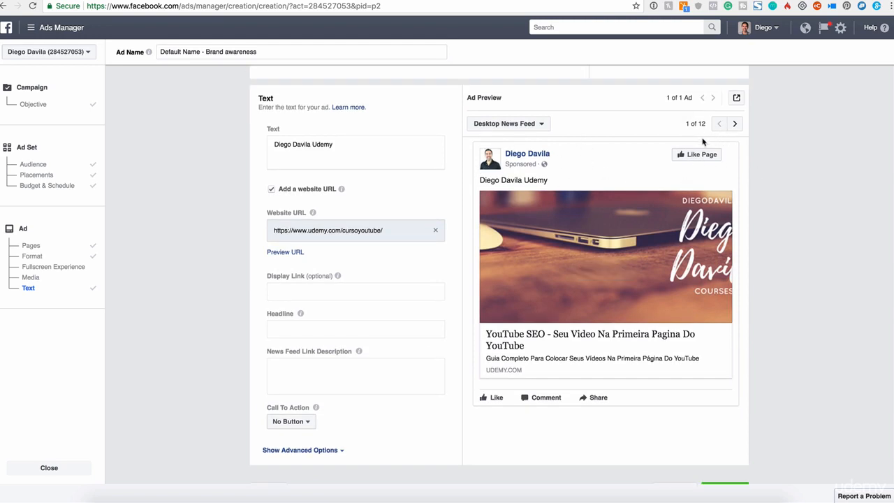
pyautogui.click(536, 125)
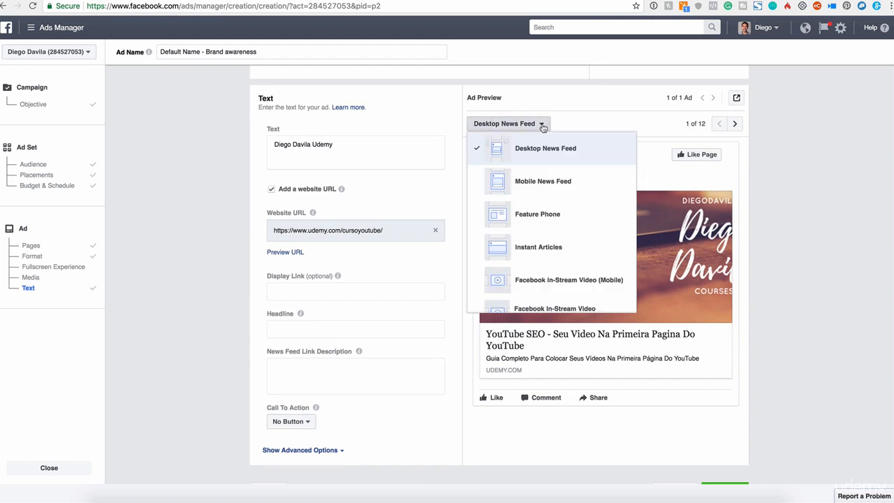
pyautogui.click(543, 184)
pyautogui.click(535, 124)
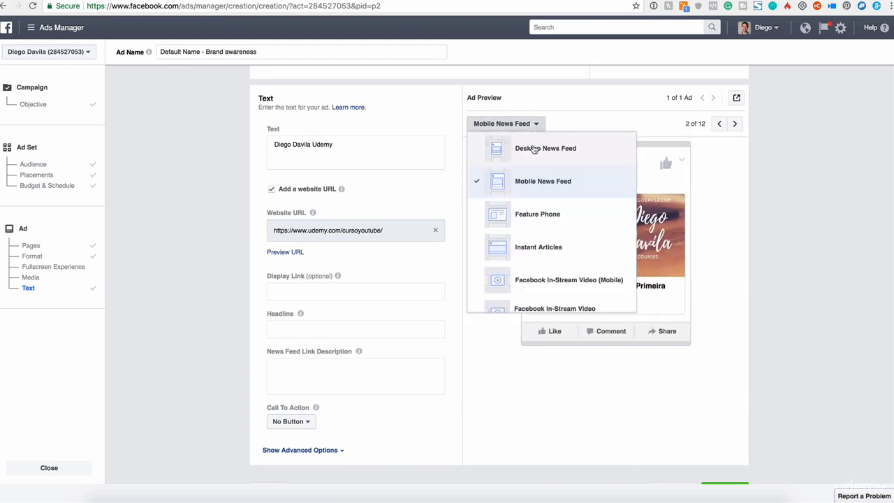
pyautogui.click(528, 214)
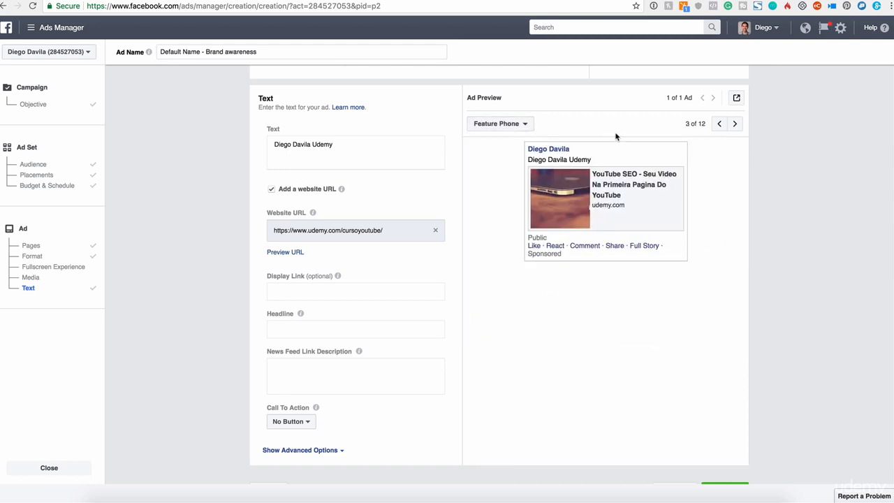
# Step: Preview the ad in Instant Articles and Facebook In-Stream Video (Mobile), and return the preview to Desktop News Feed
pyautogui.click(734, 123)
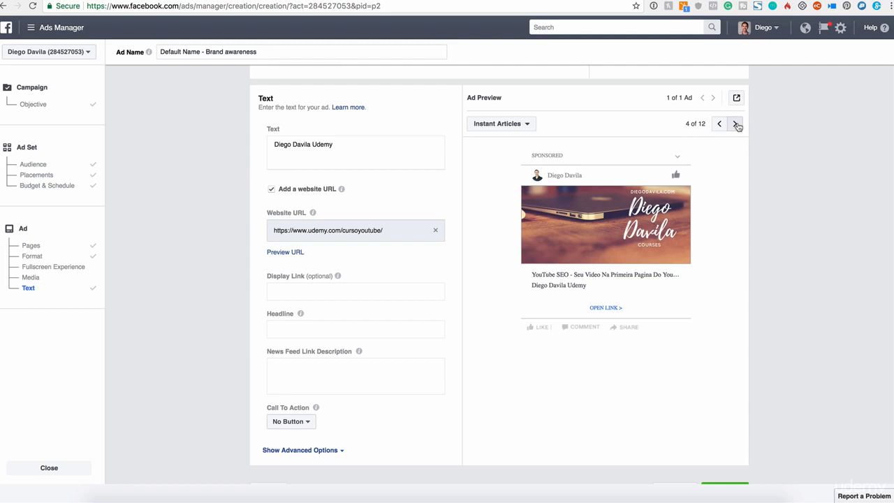
pyautogui.click(736, 124)
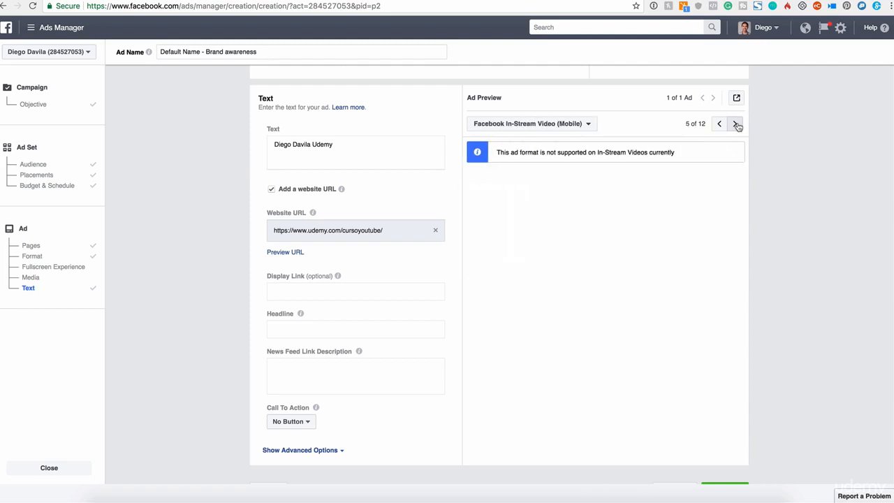
pyautogui.click(718, 123)
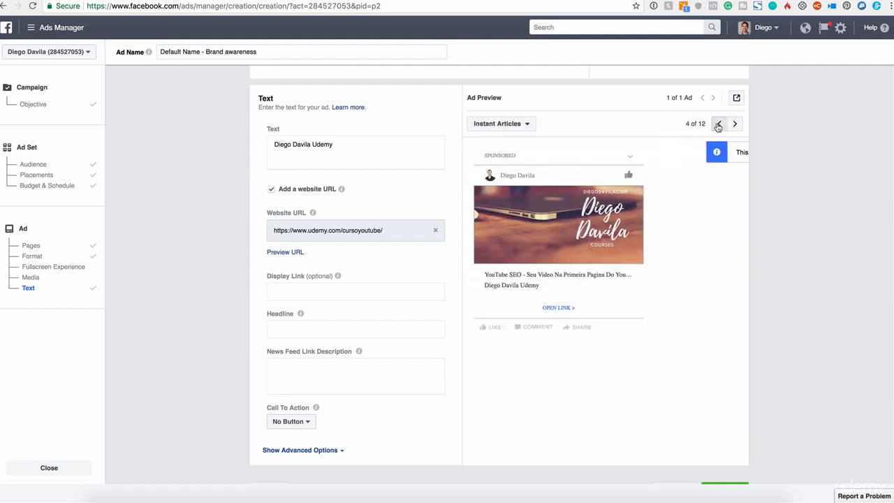
pyautogui.click(718, 125)
pyautogui.click(718, 125)
pyautogui.click(718, 125)
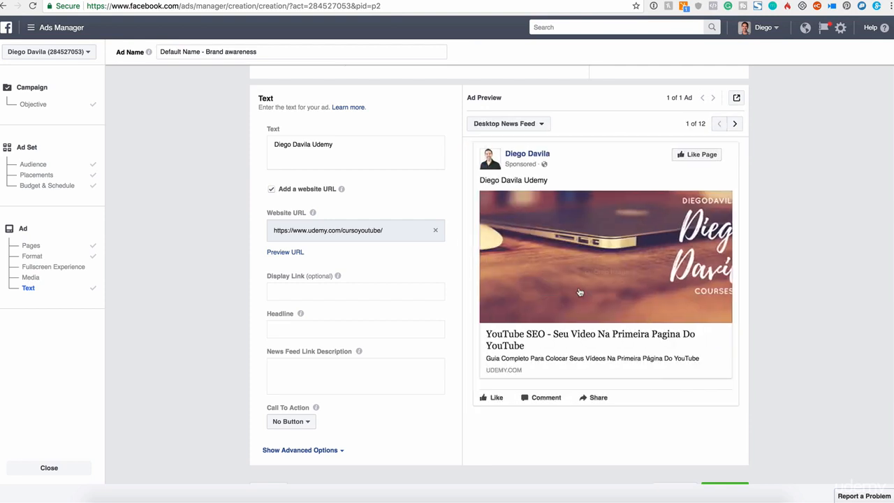
pyautogui.moveTo(590, 283)
pyautogui.scroll(-2, 539, 266)
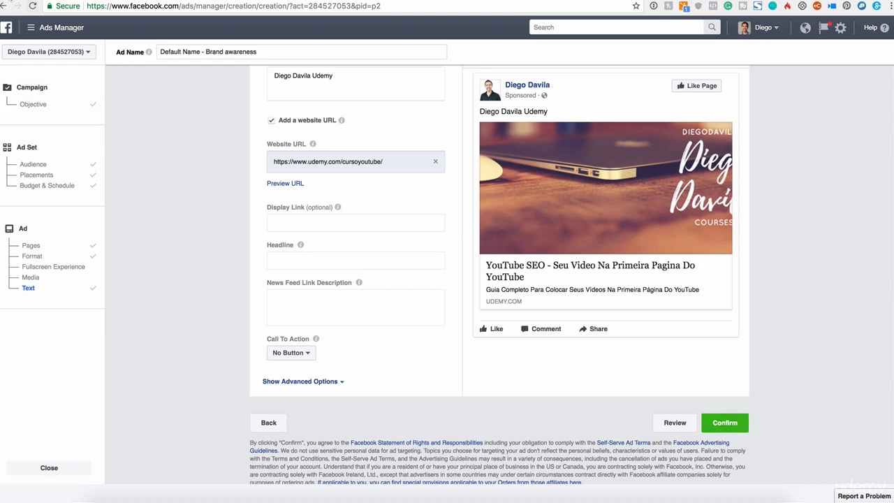
# Step: Leave the unfinished ad for the Ads Manager campaign list and select the first campaign, Ongoing Website Promotion
pyautogui.click(26, 29)
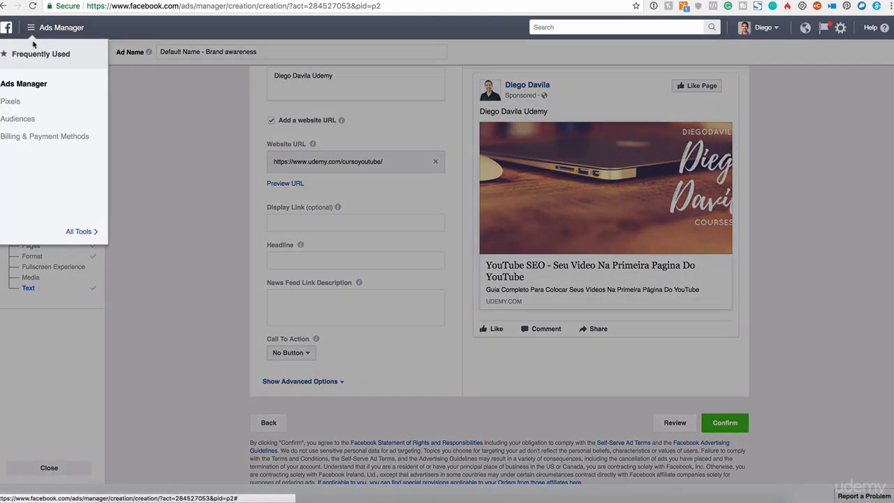
pyautogui.click(29, 87)
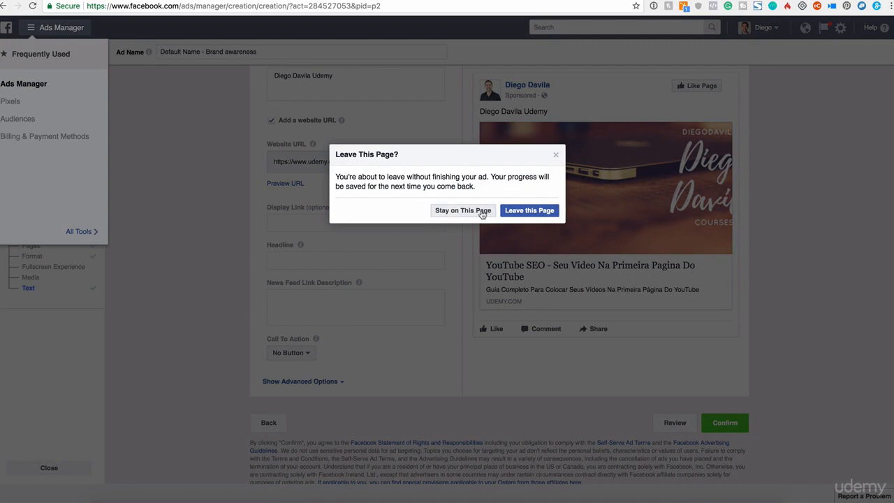
pyautogui.click(530, 210)
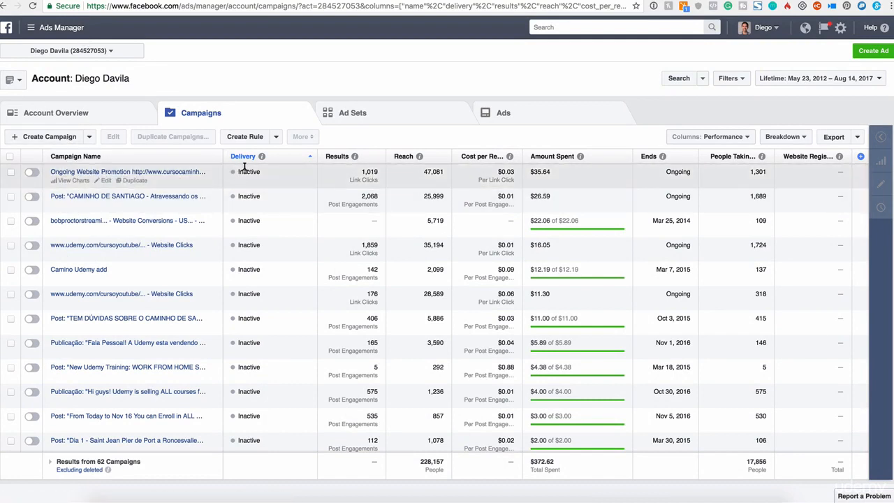
pyautogui.doubleClick(245, 171)
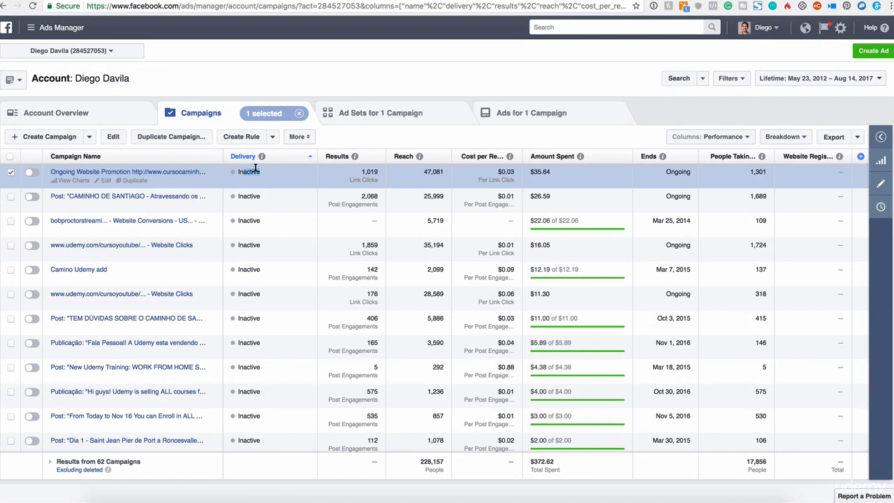
pyautogui.click(249, 172)
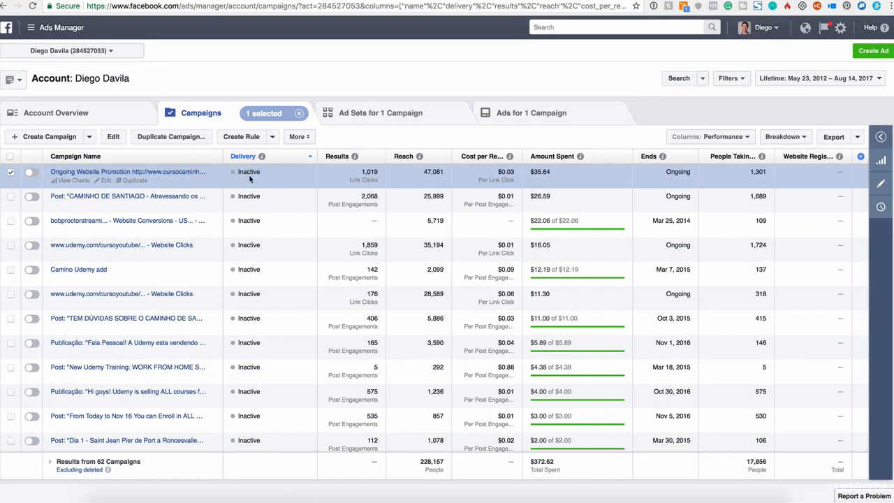